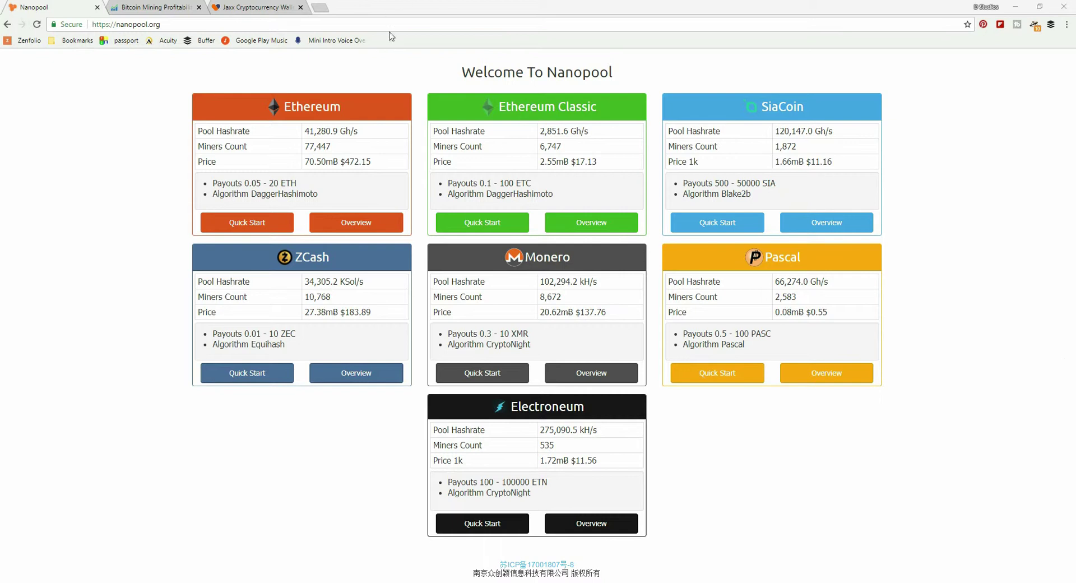
Open the ZCash quick start on Nanopool and continue to the ZCash pool site to start mining.
click(242, 4)
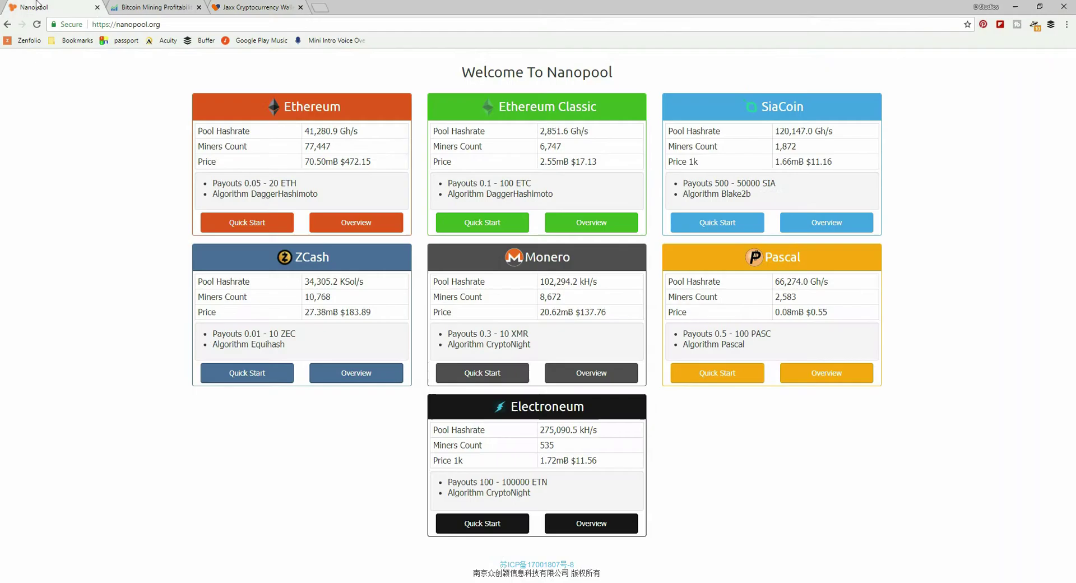
click(37, 6)
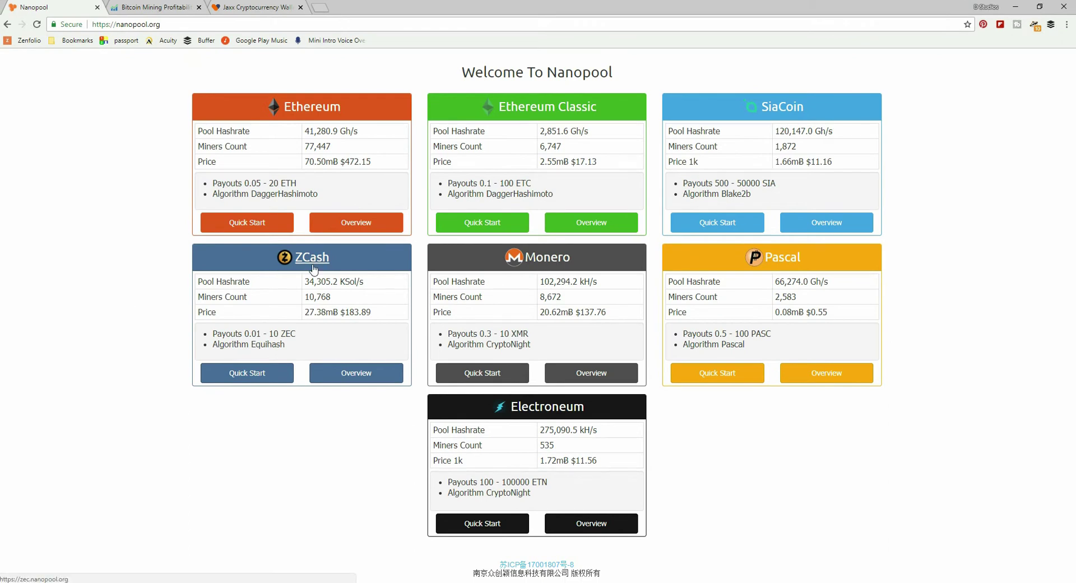
click(258, 374)
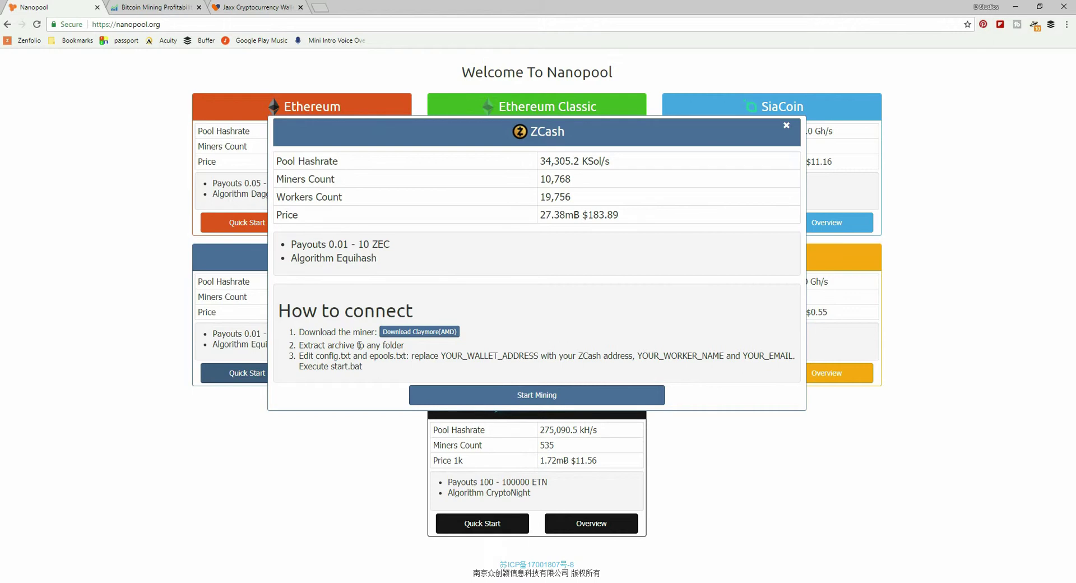
drag(334, 333, 354, 333)
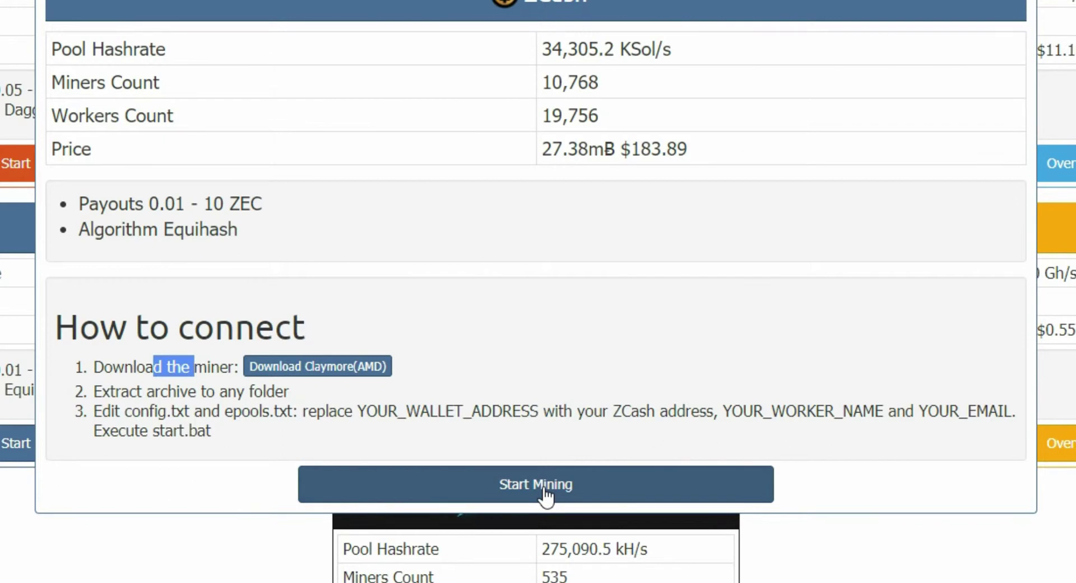
click(543, 490)
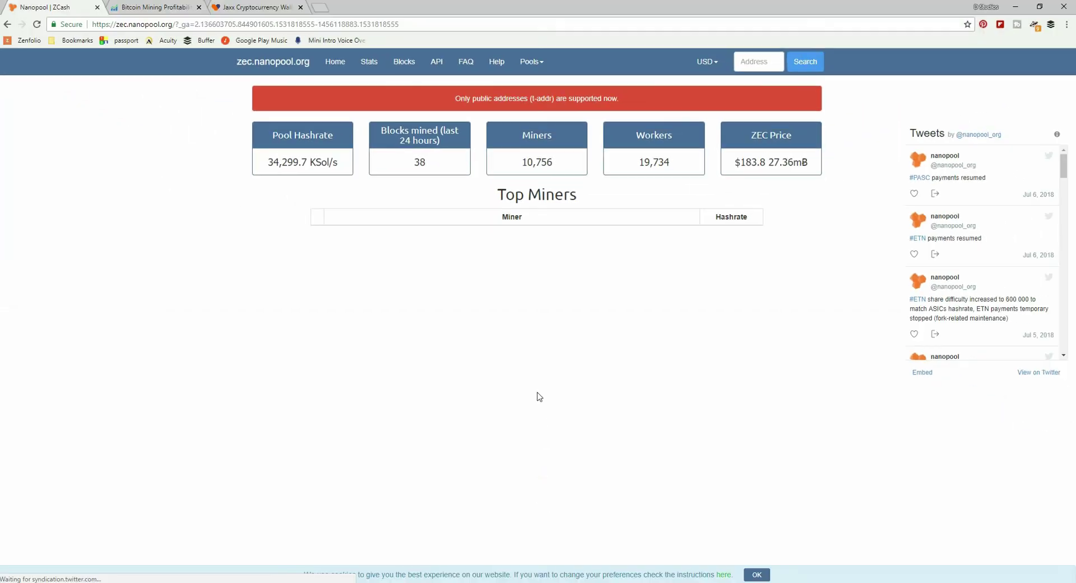
Open the pool's help page and go to the EWBF section of the mining clients.
click(496, 65)
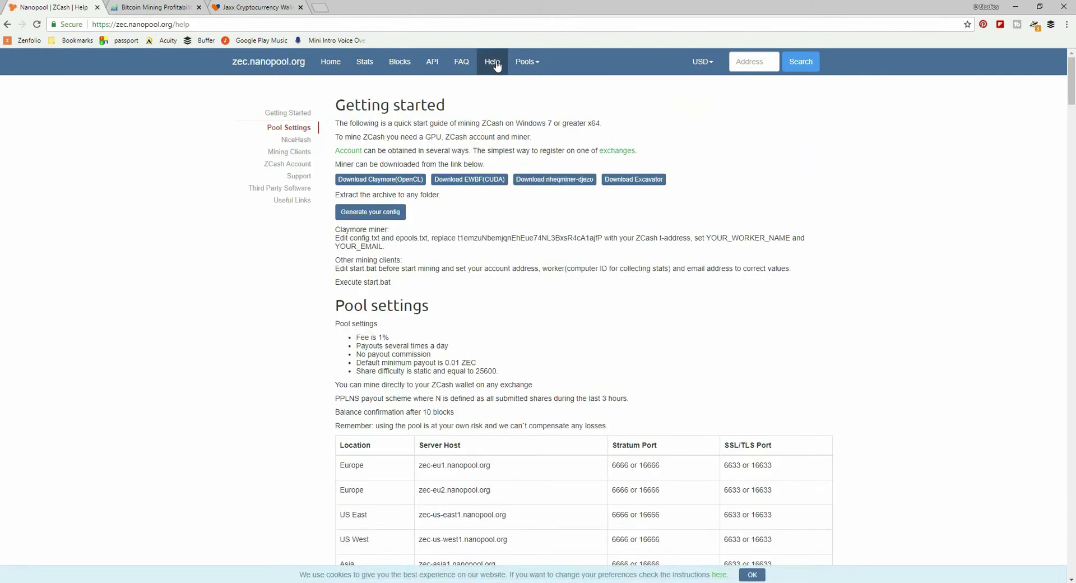
click(307, 152)
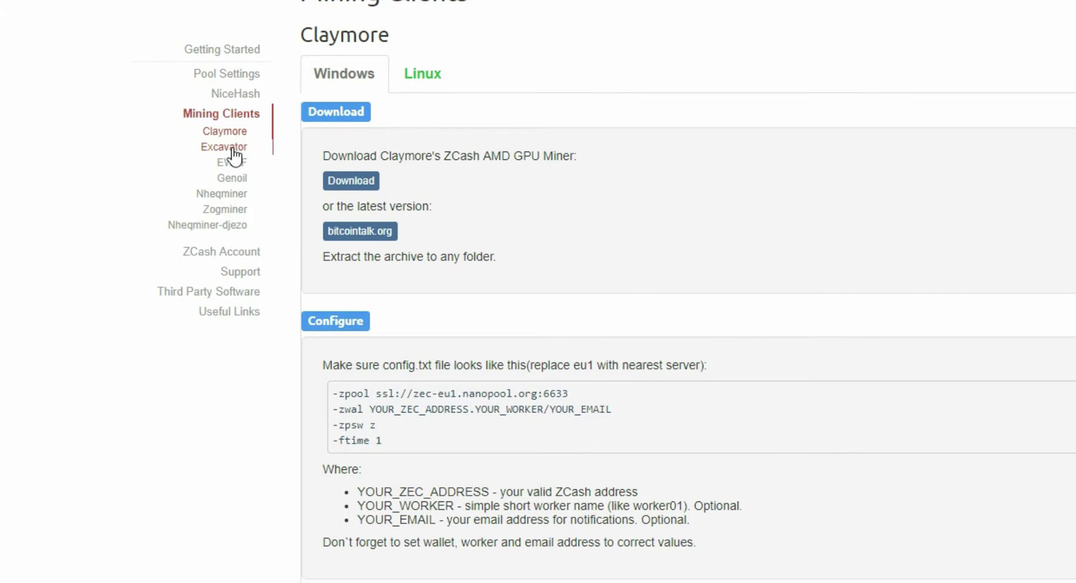
click(235, 163)
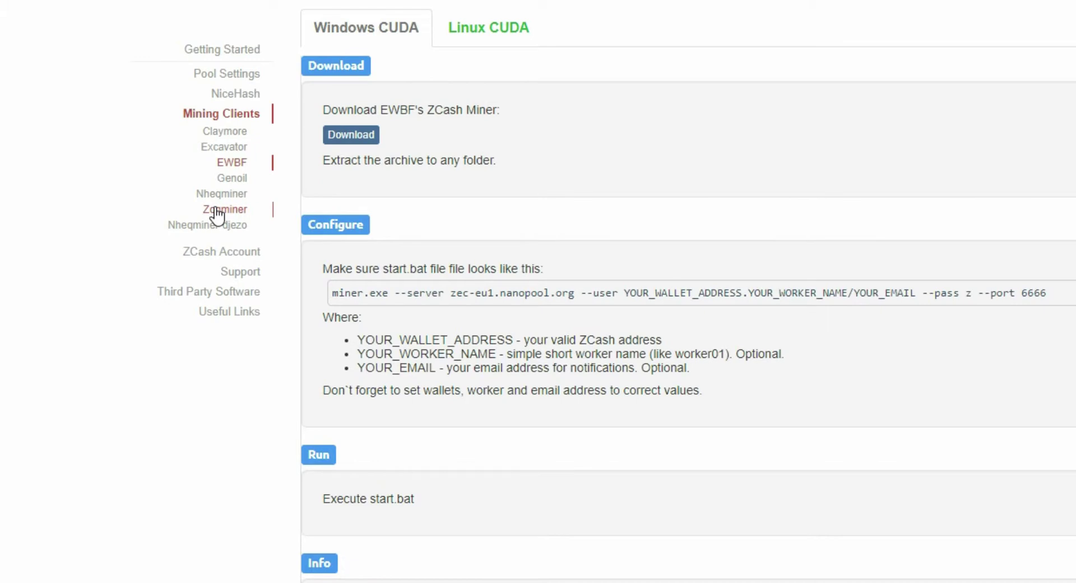
Go to the EWBF miner's release page and download Zec.miner.0.3.4b.zip.
click(359, 135)
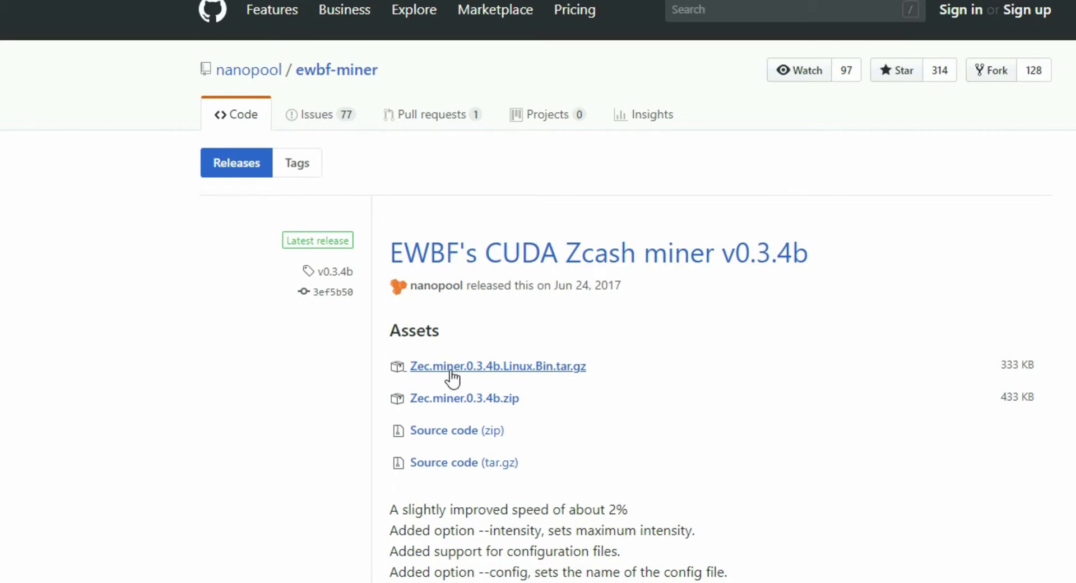
click(469, 407)
click(283, 502)
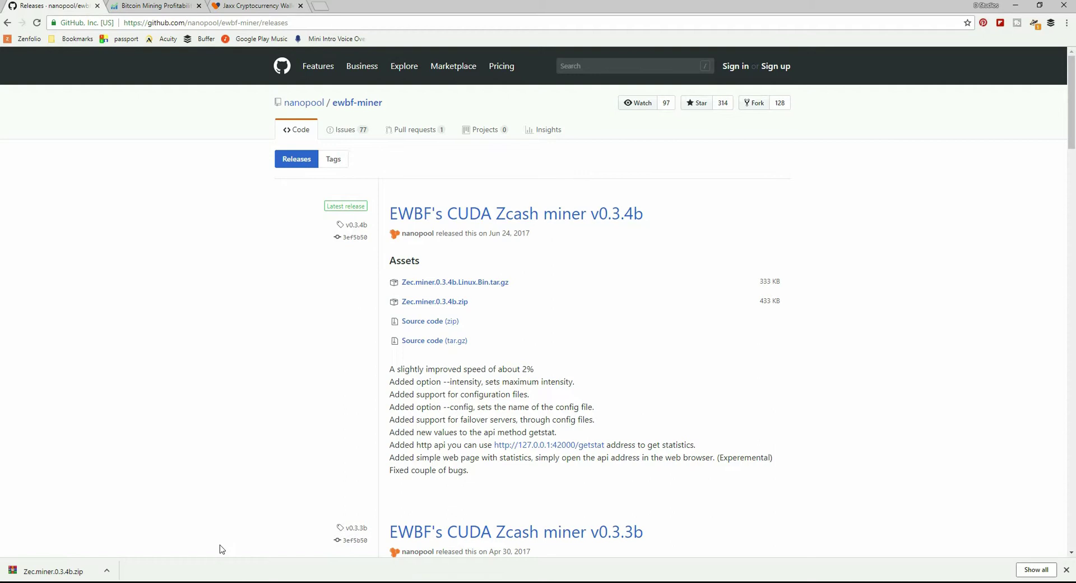
Show the downloaded Zec.miner.0.3.4b.zip in its folder and extract its contents directly there.
click(107, 571)
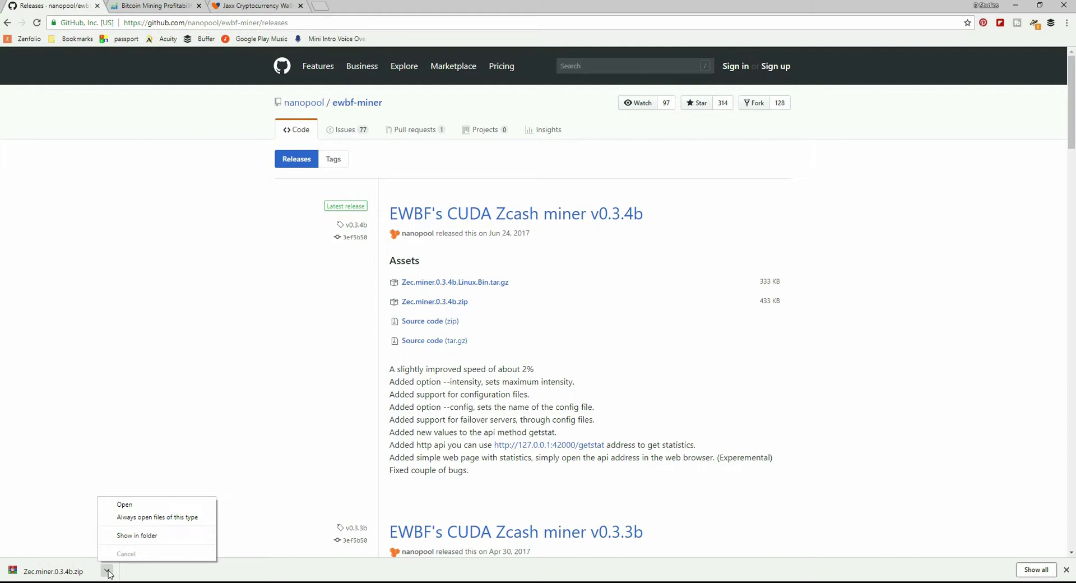
click(133, 537)
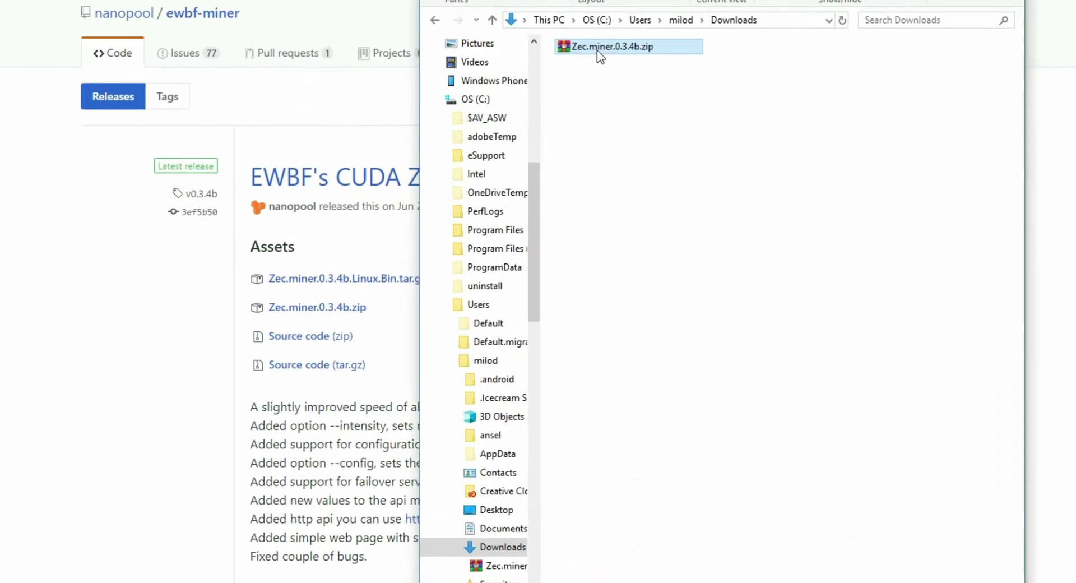
right_click(624, 128)
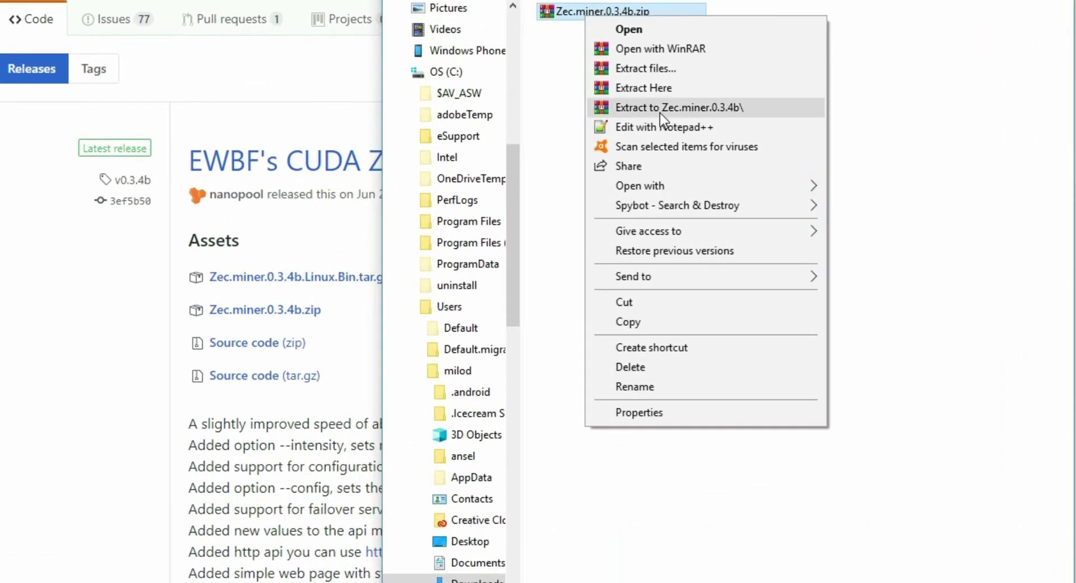
click(660, 88)
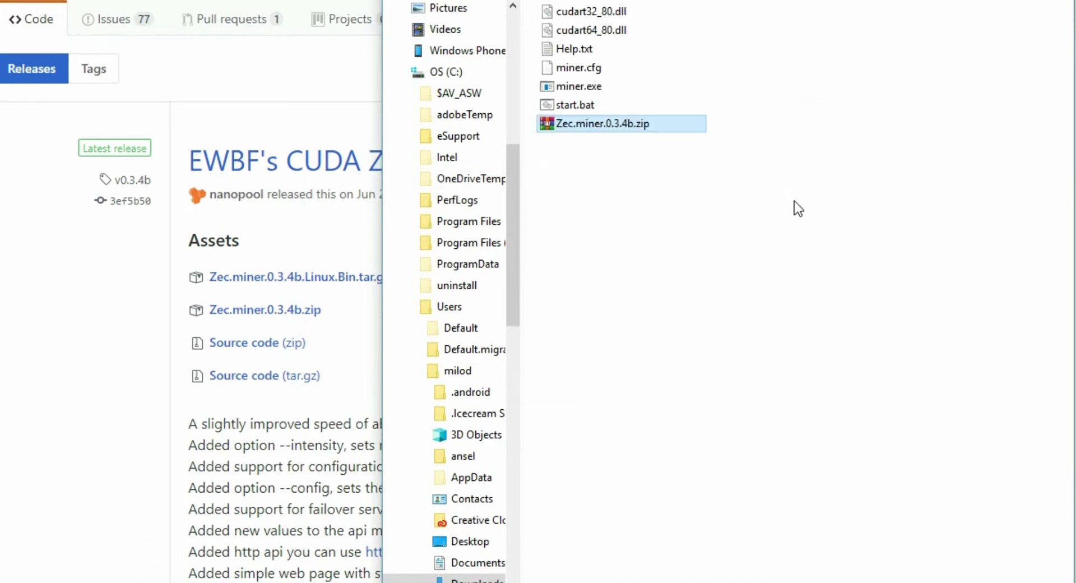
Cut all the extracted miner files, from cudart32_80.dll through start.bat, out of the Downloads folder.
click(568, 109)
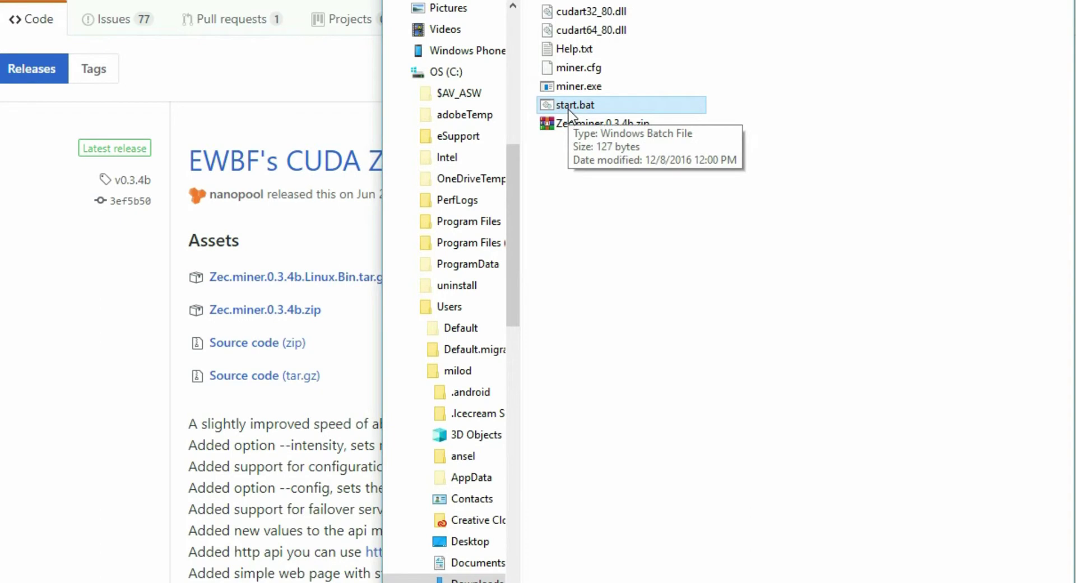
shift+click(569, 12)
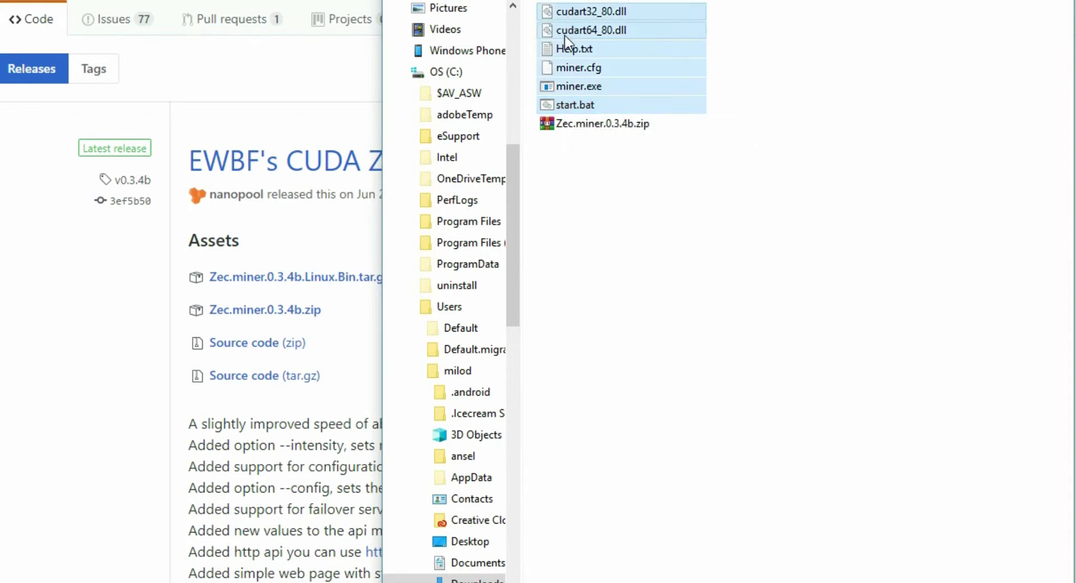
right_click(574, 92)
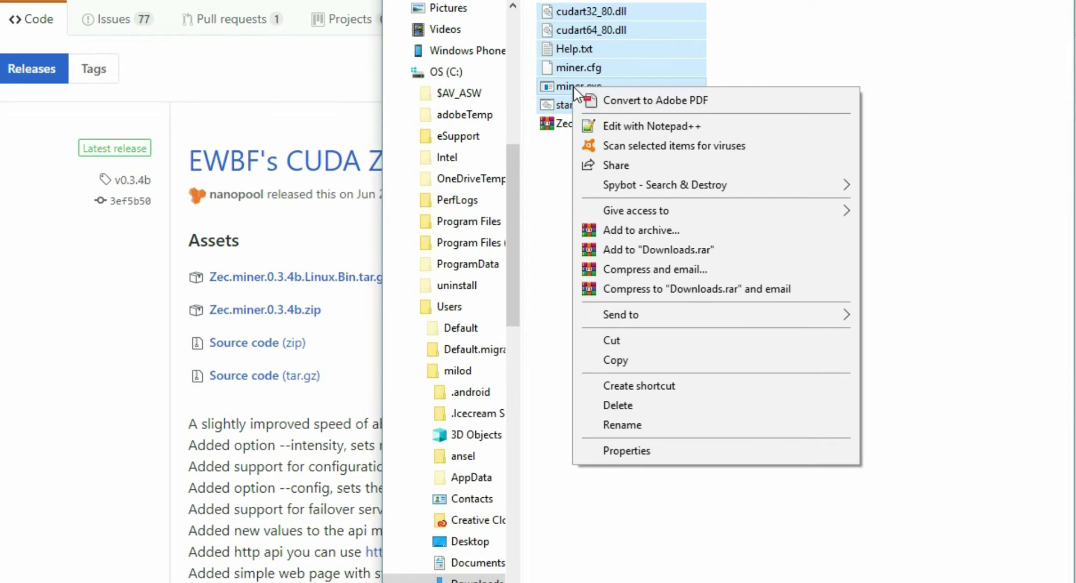
click(657, 339)
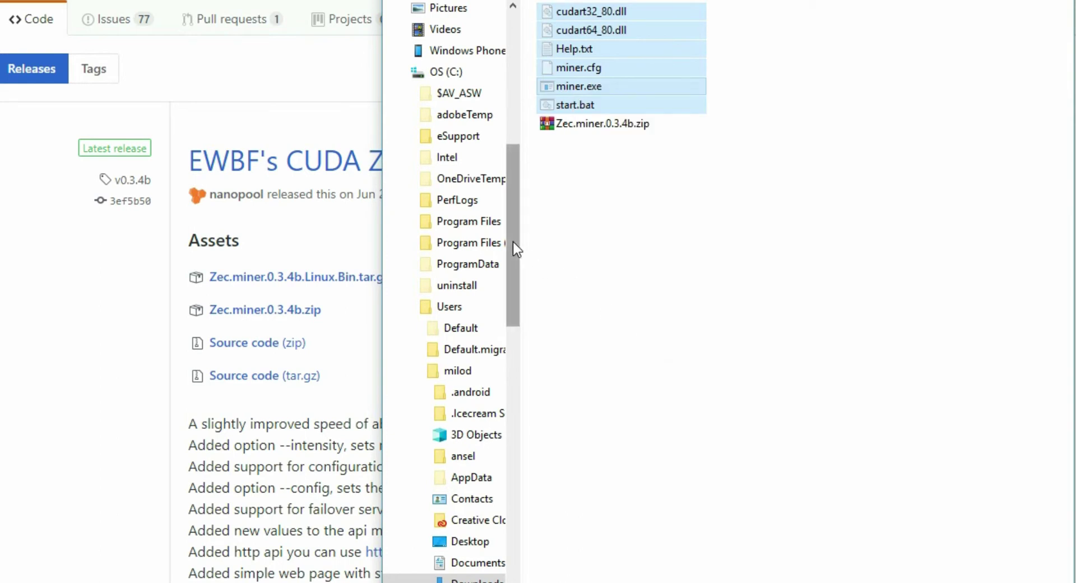
Create a folder named "Z Cash" inside the Crypto Stuff folder in Documents.
drag(513, 241, 516, 293)
click(456, 392)
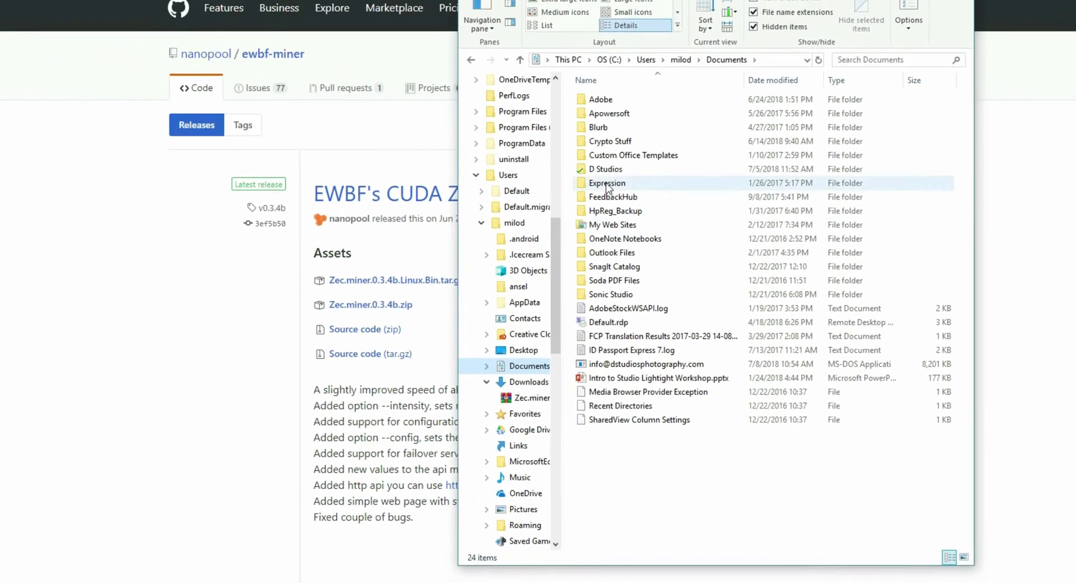
double_click(598, 114)
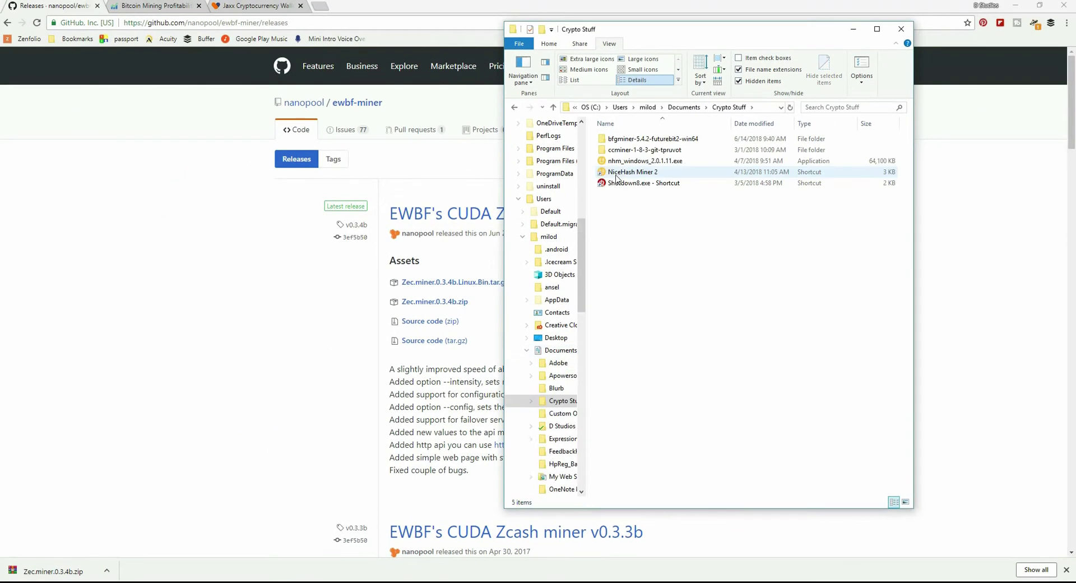
right_click(620, 220)
mouse_move(709, 350)
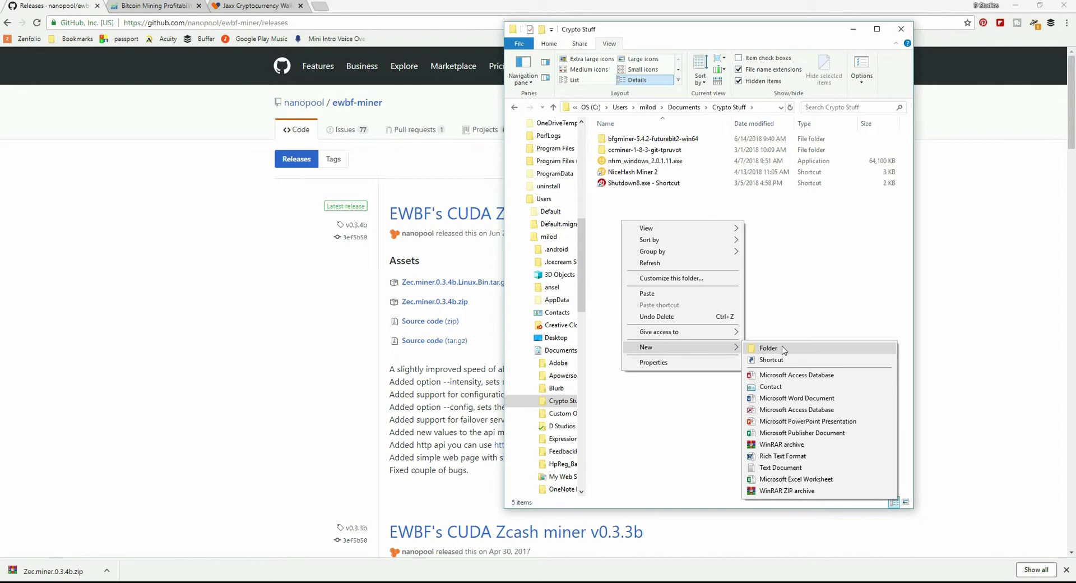
click(784, 350)
text(Z Cash)
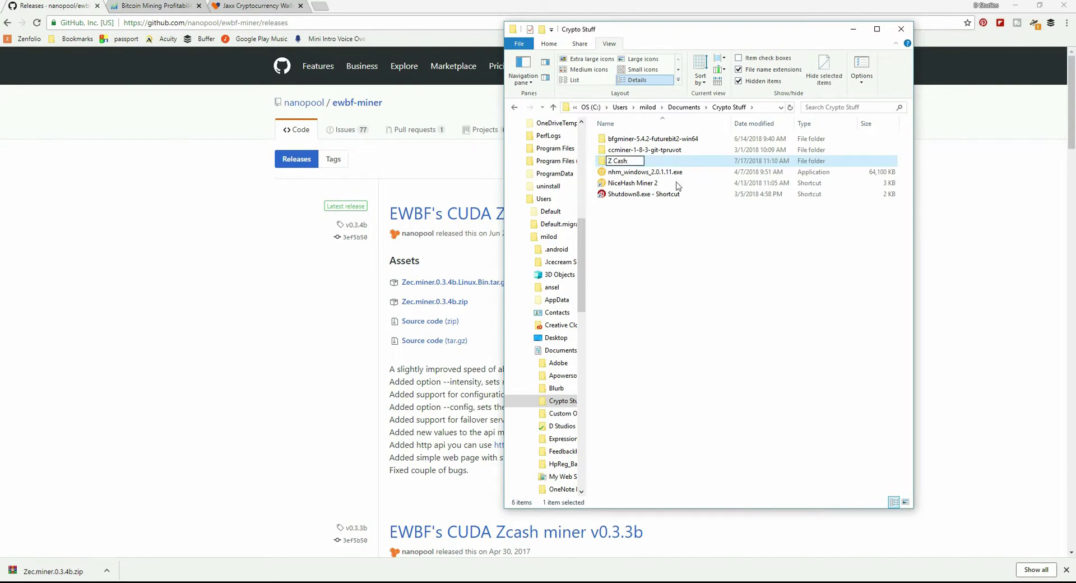
key(Return)
Paste the cut miner files into the Z Cash folder.
double_click(628, 161)
right_click(628, 180)
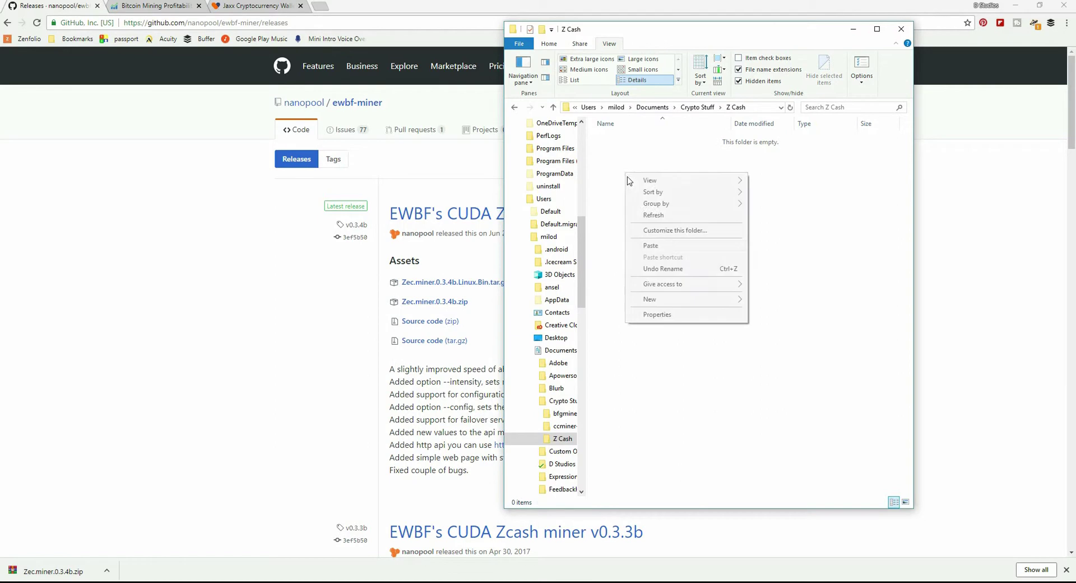
click(655, 245)
click(654, 240)
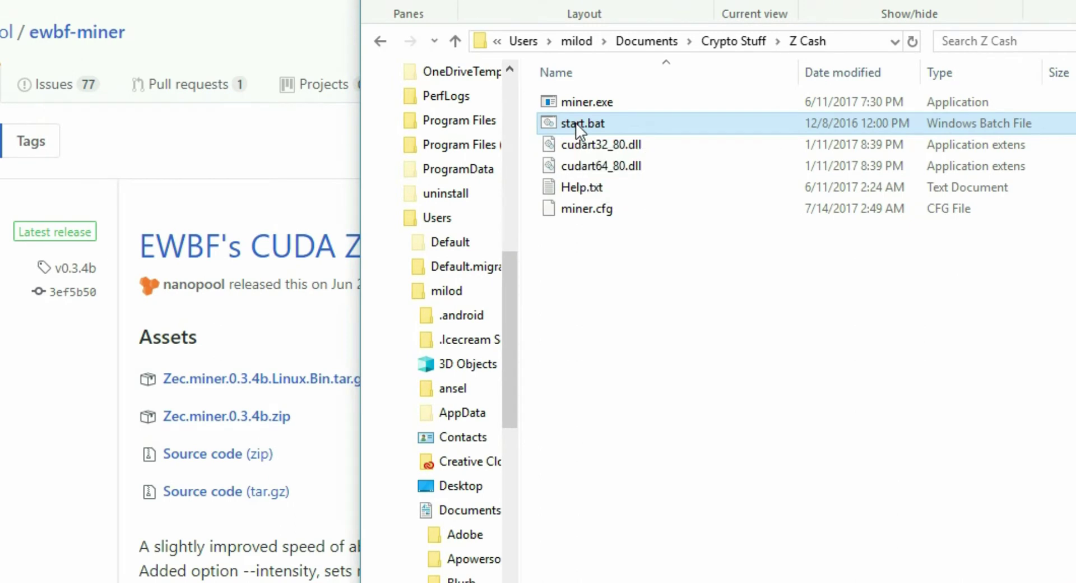
Open start.bat for editing and replace the sample wallet address after --user with the personal ZCash wallet address.
right_click(577, 124)
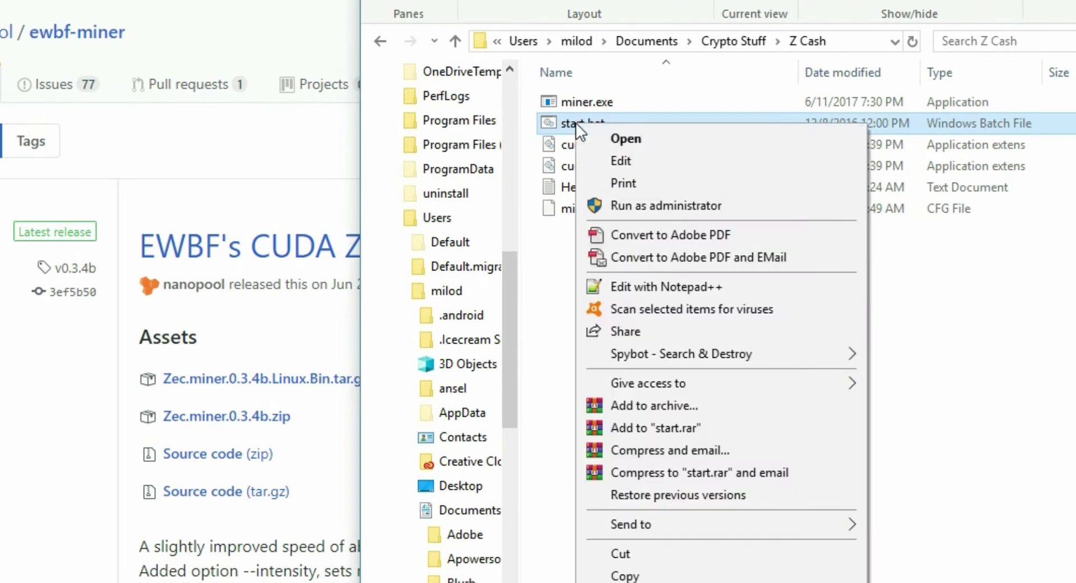
click(641, 159)
drag(622, 159, 571, 105)
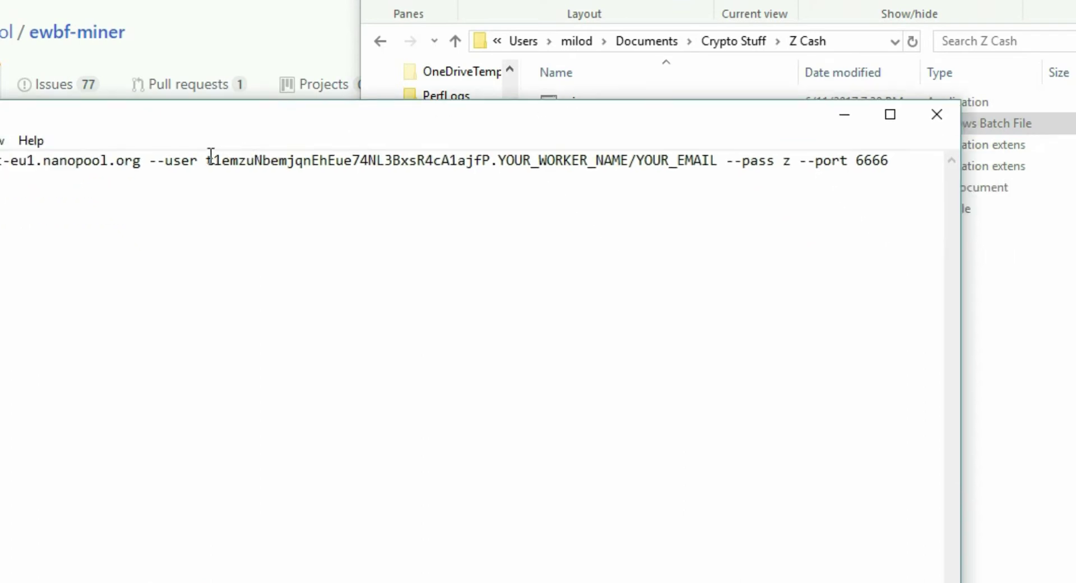
drag(205, 161, 492, 166)
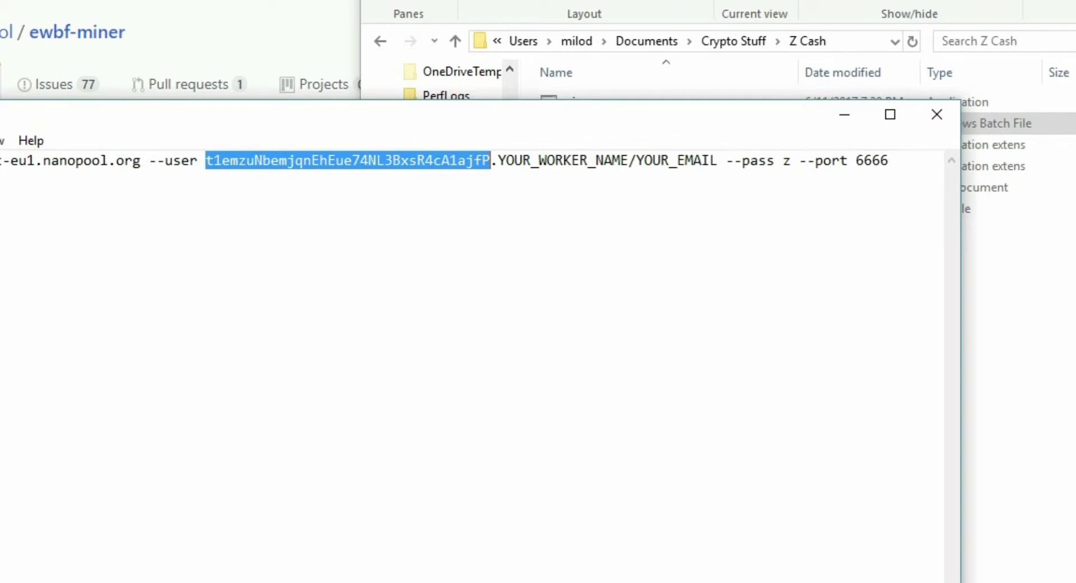
key(alt+Tab)
key(ctrl+v)
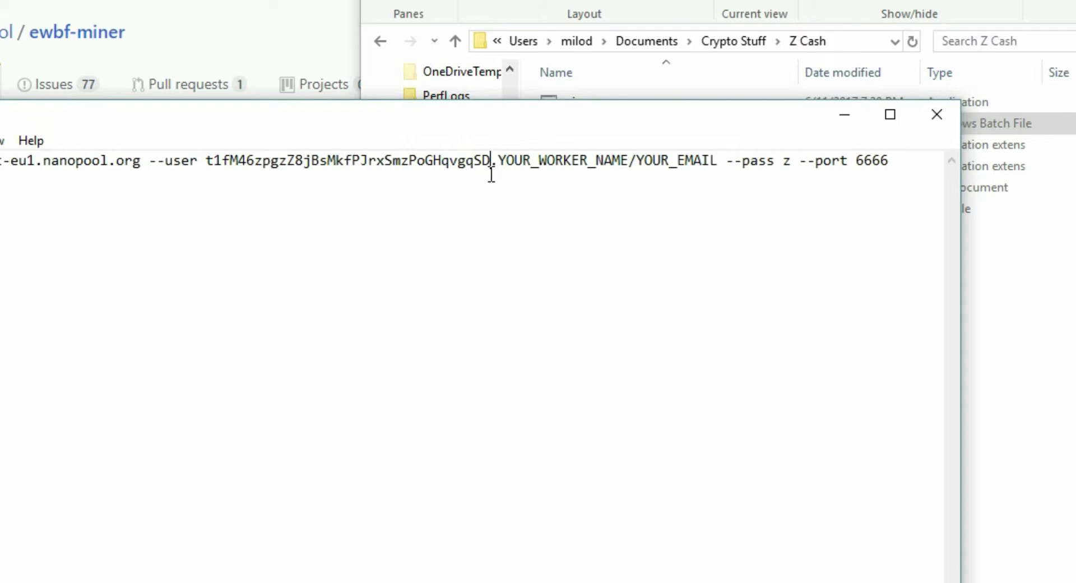
Replace YOUR_WORKER_NAME with the chosen worker name in start.bat, then save and close the file.
drag(490, 163, 631, 159)
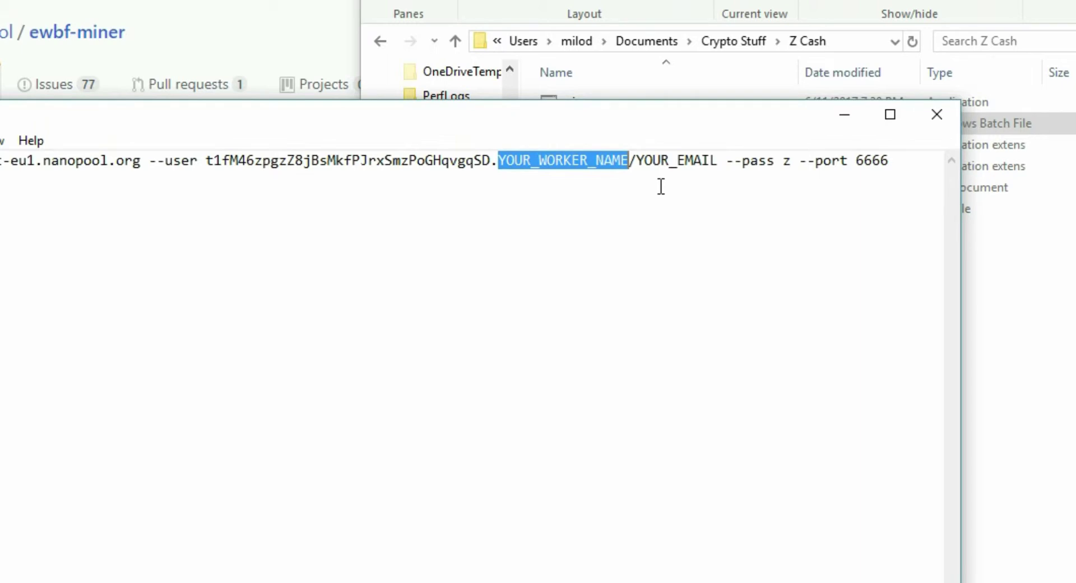
text(milo234)
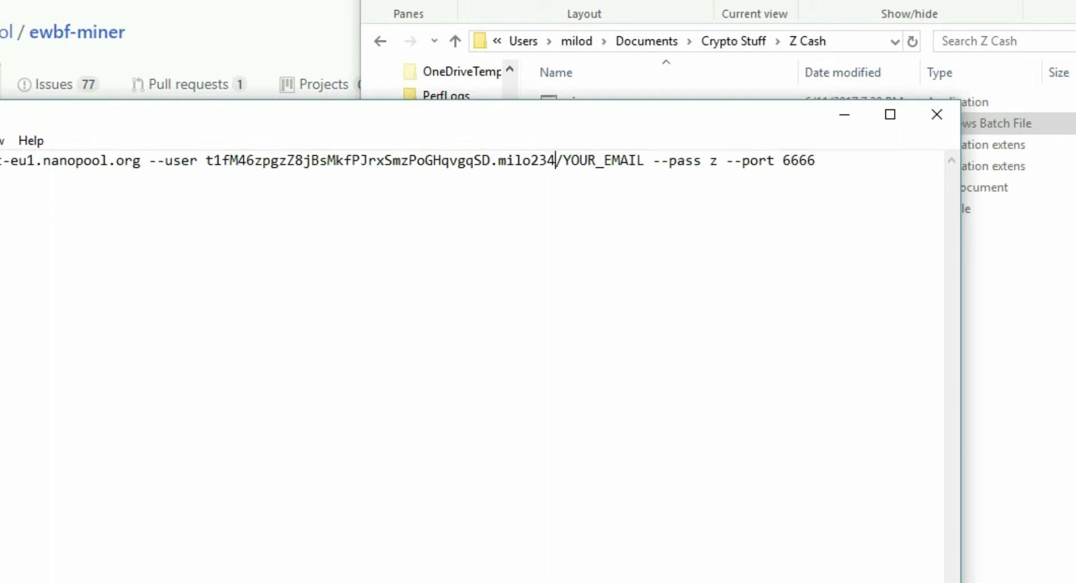
drag(645, 161, 564, 161)
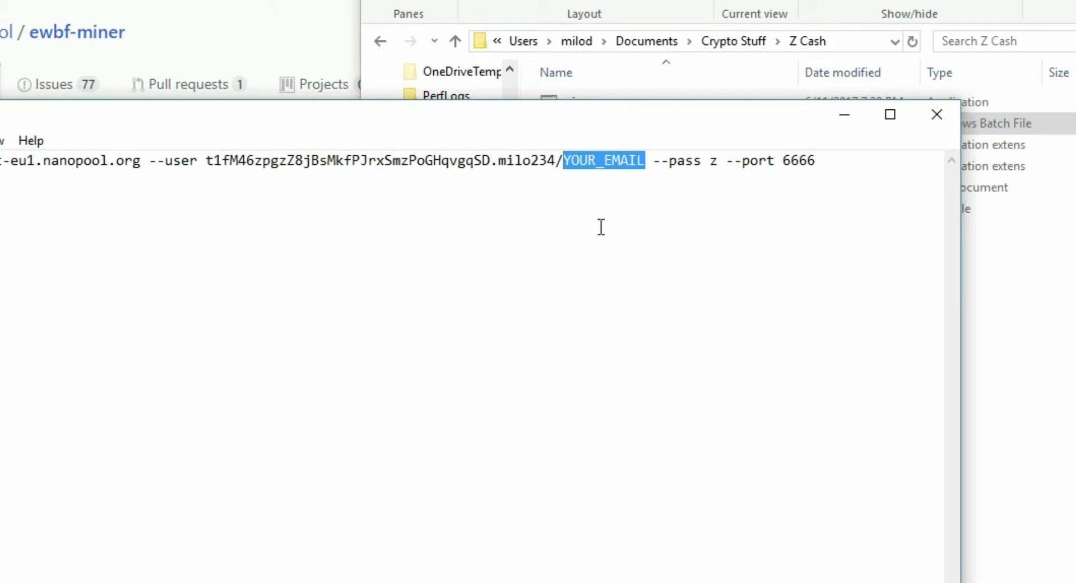
click(590, 278)
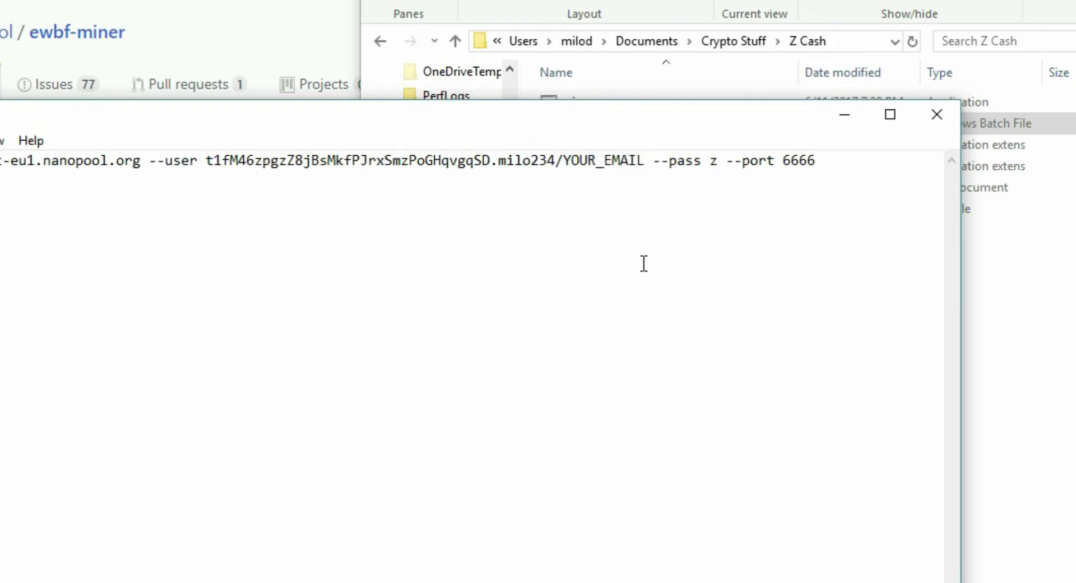
click(936, 114)
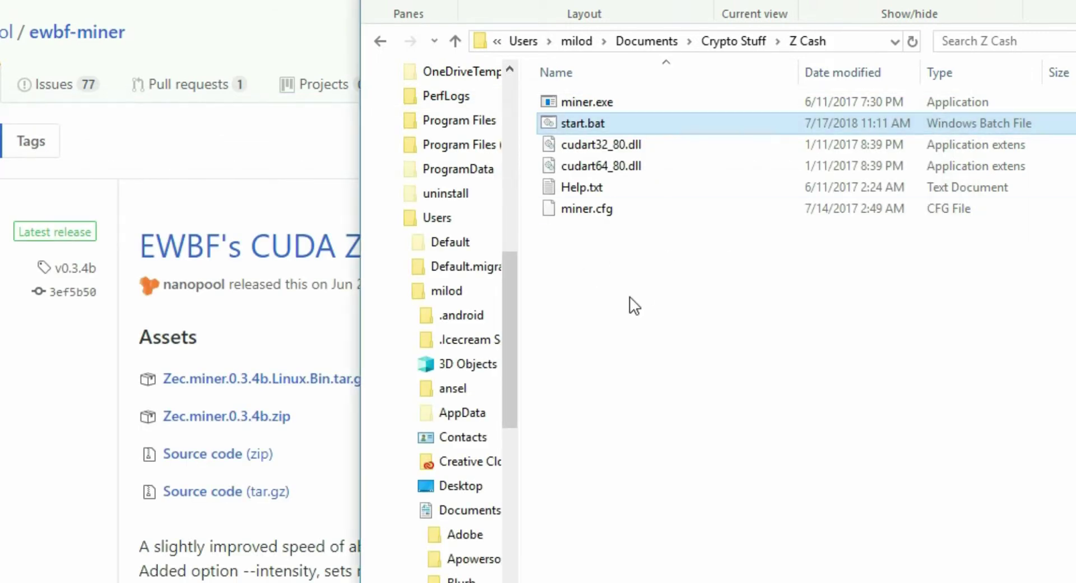
Run start.bat to launch the miner and move its console window towards the middle of the screen.
double_click(556, 123)
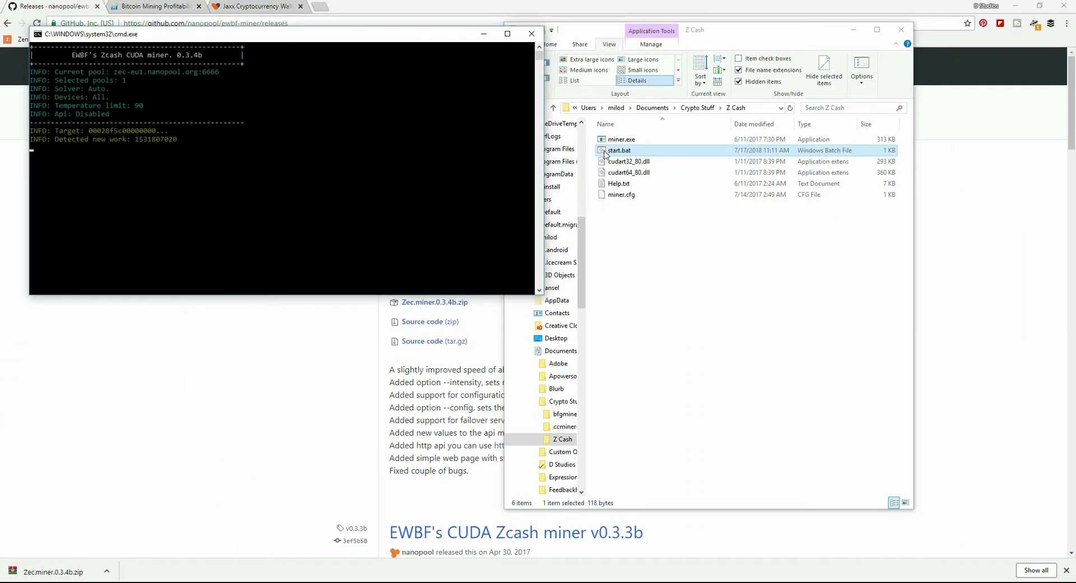
drag(230, 36, 527, 116)
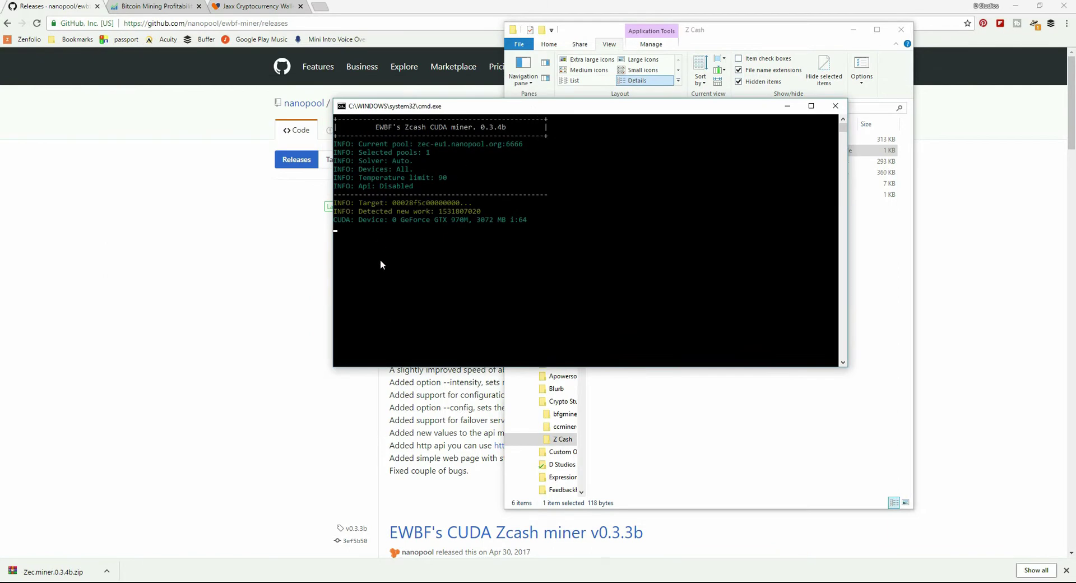
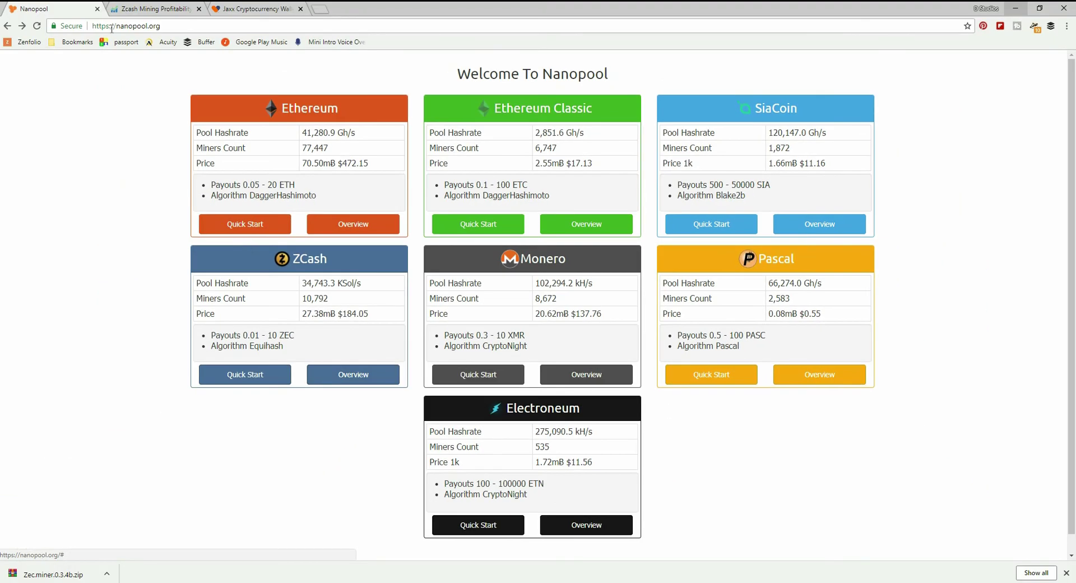
Open the ZCash pool overview on Nanopool and look up the account for the personal wallet address.
drag(120, 25, 162, 26)
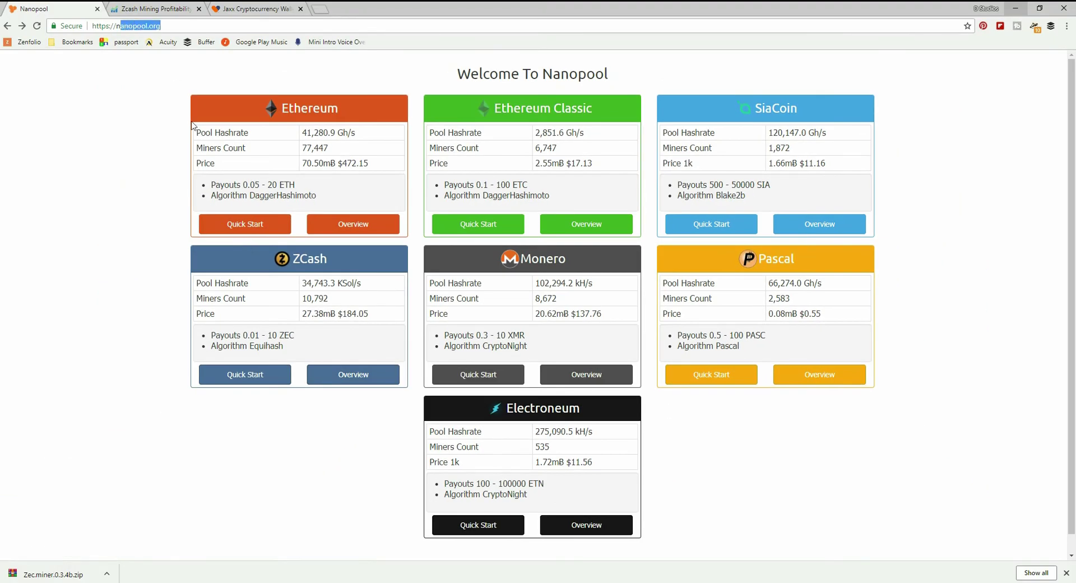
click(366, 375)
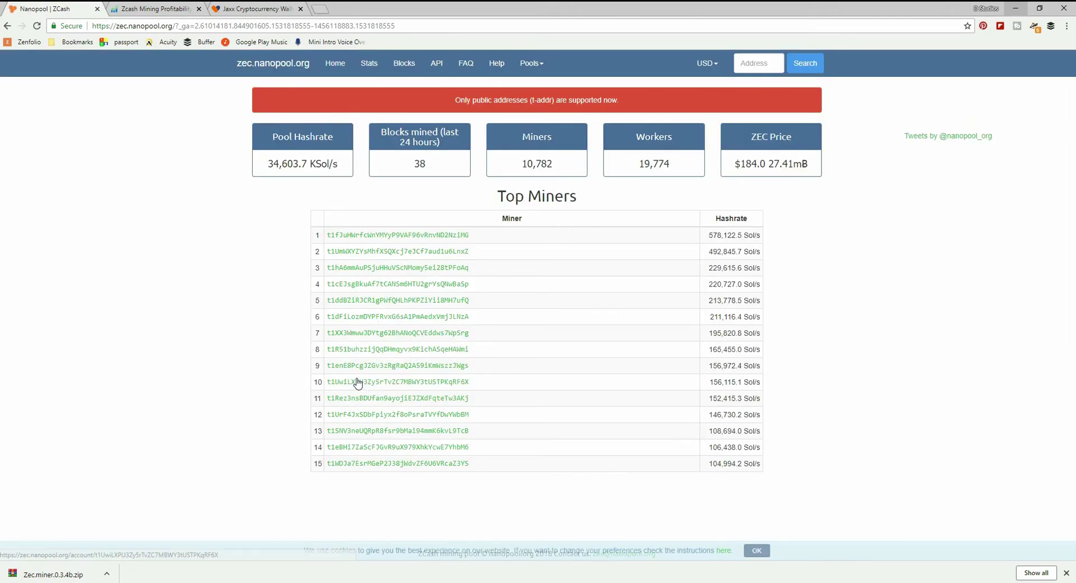
click(749, 65)
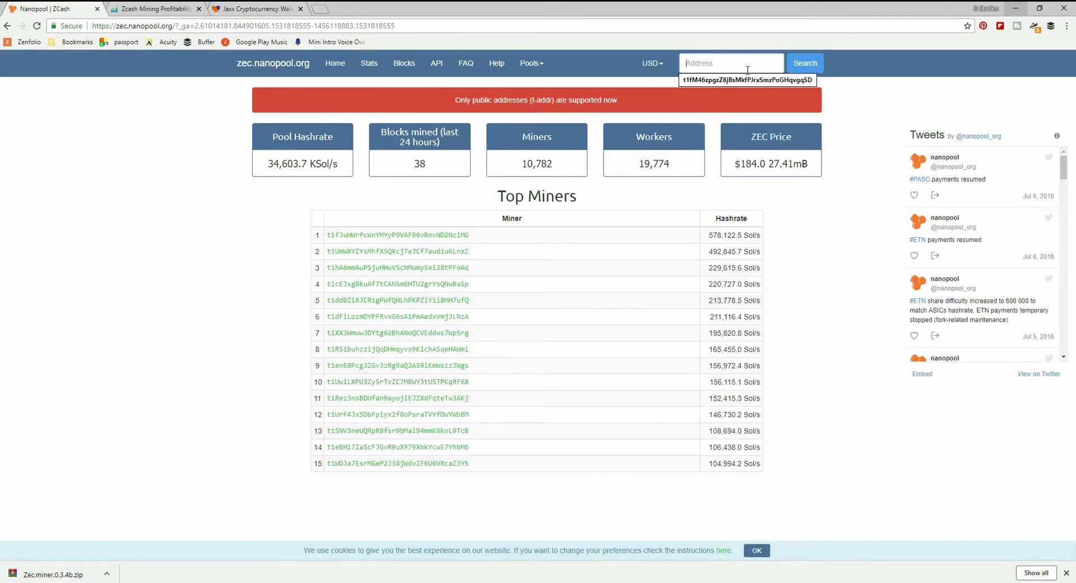
click(751, 80)
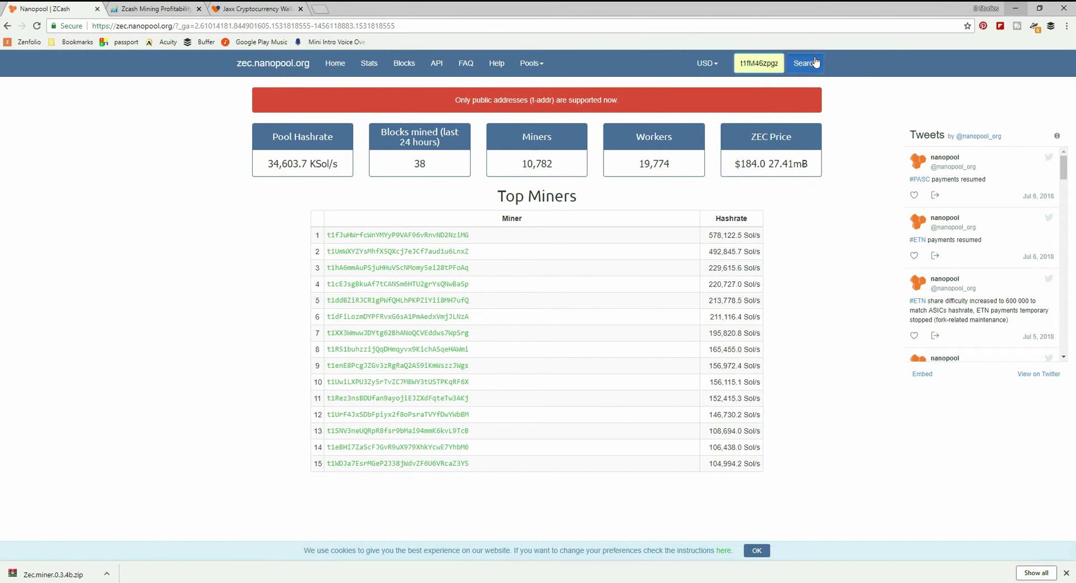
click(814, 62)
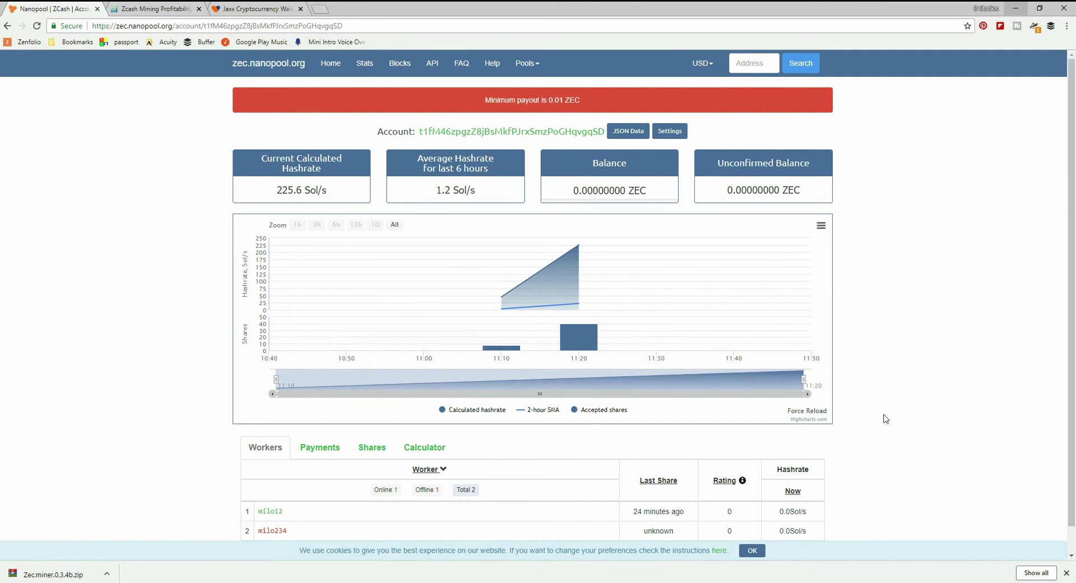
Review the account's hashrate chart and worker list, and view the minimum payout settings without changing them.
scroll(886, 418, down, 1)
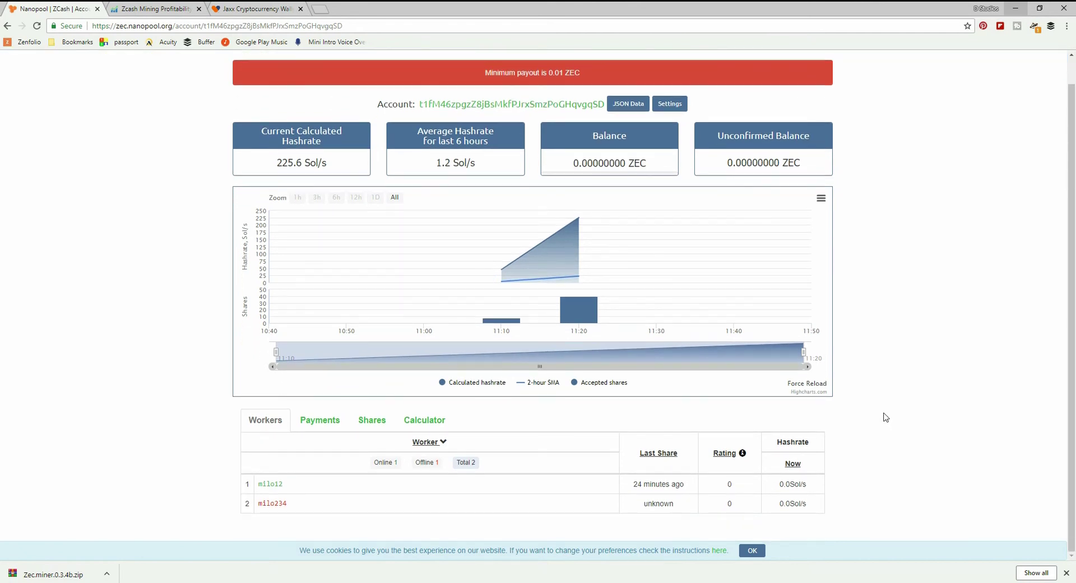
scroll(527, 467, up, 1)
scroll(526, 470, down, 1)
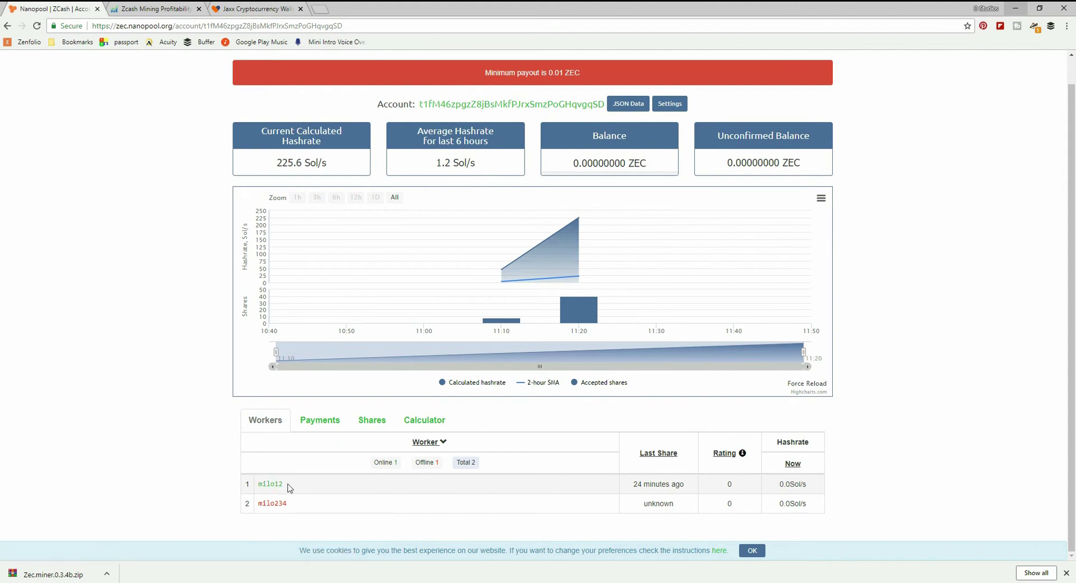
scroll(289, 488, up, 1)
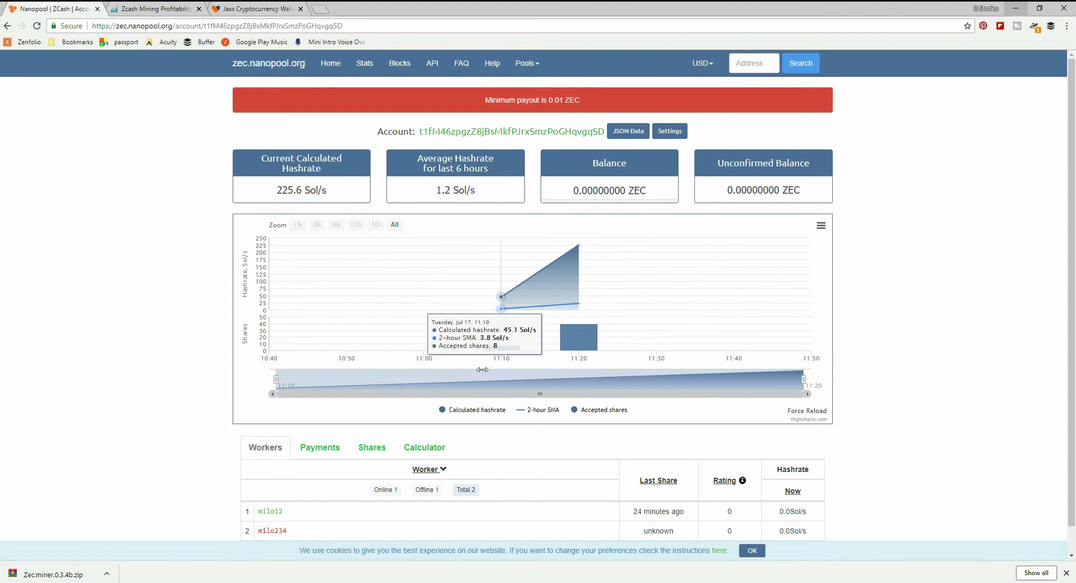
click(670, 131)
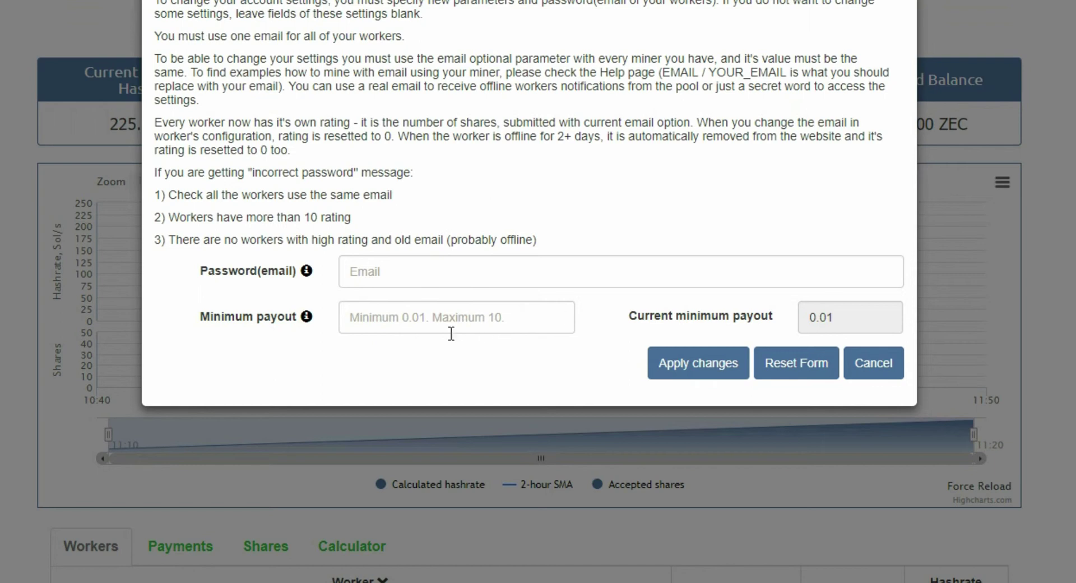
click(867, 381)
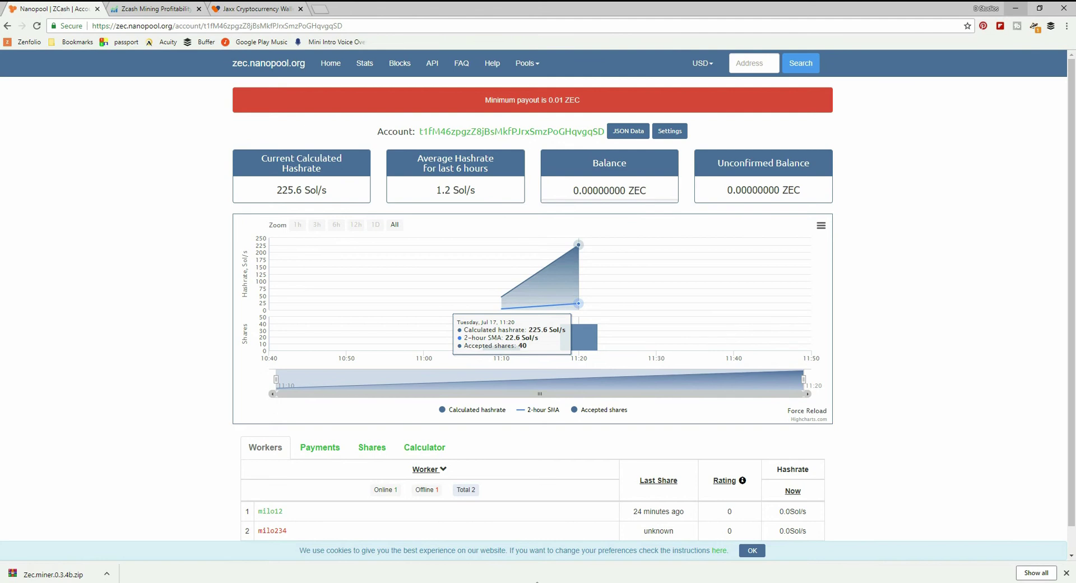
Open CryptoCompare's mining profitability calculator and choose ZEC as the currency.
key(alt+Tab)
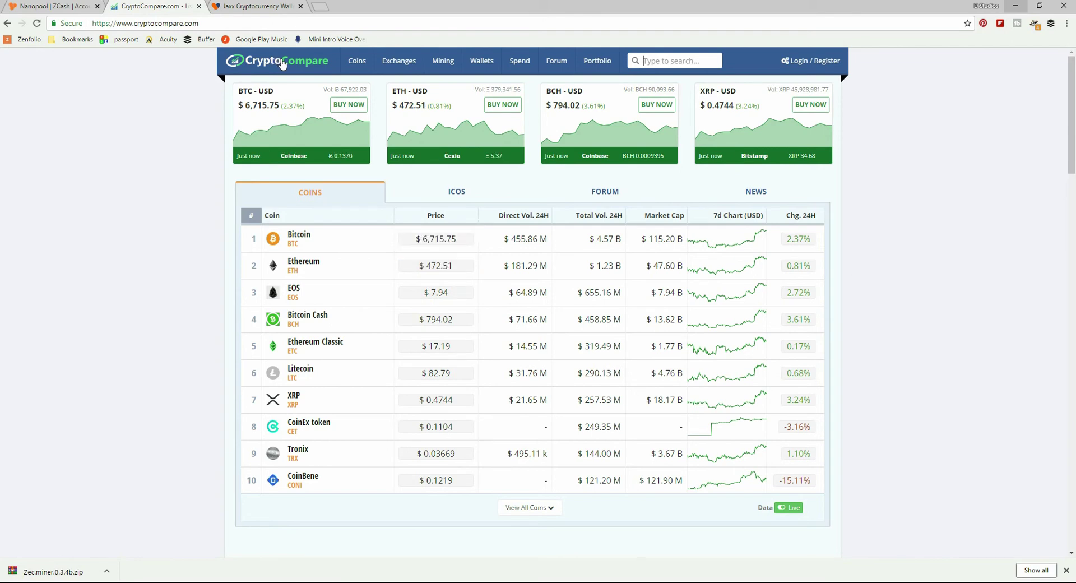
mouse_move(437, 65)
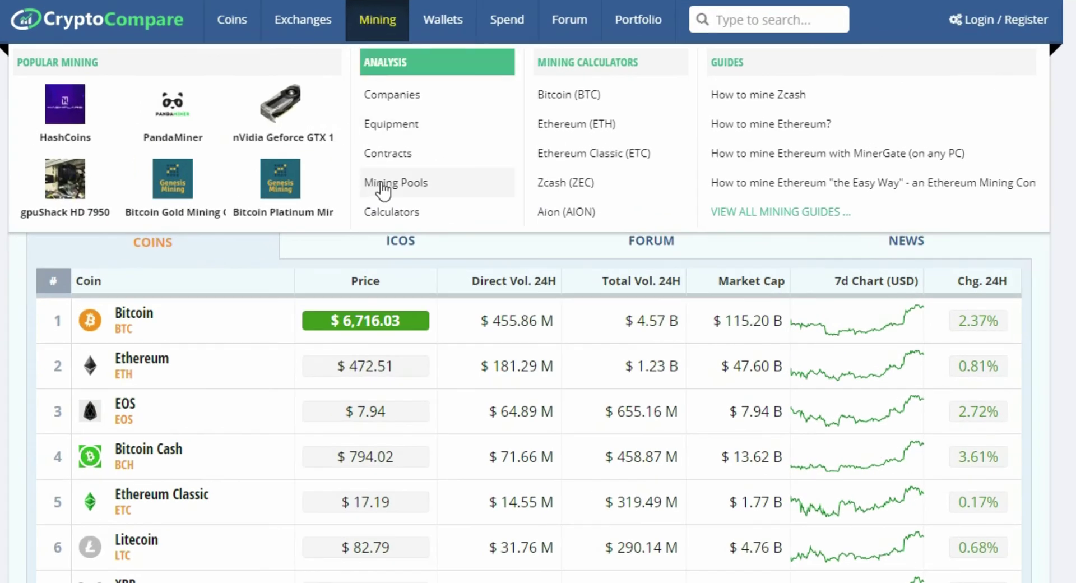
click(392, 213)
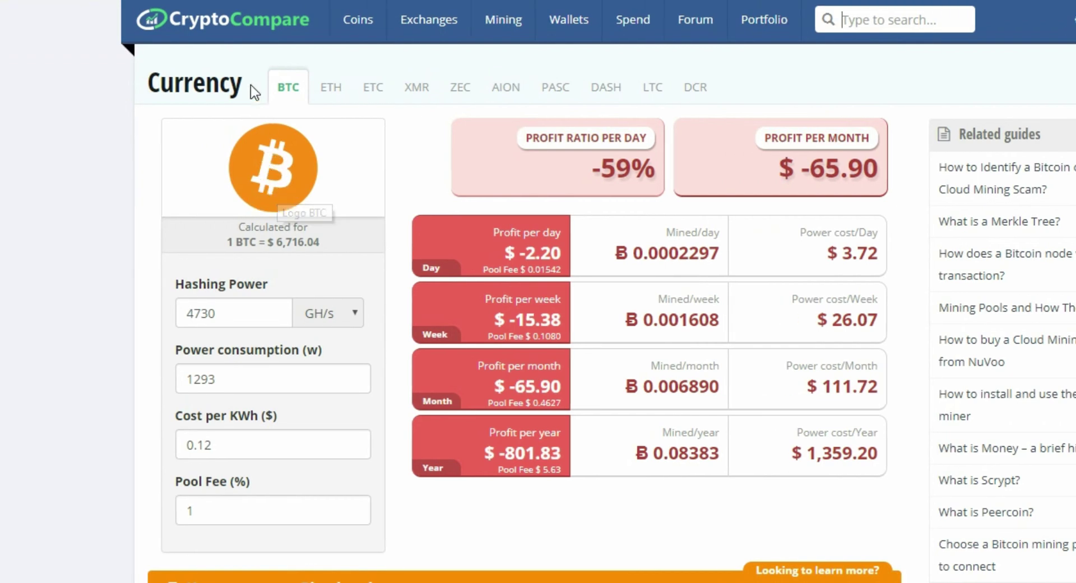
click(466, 88)
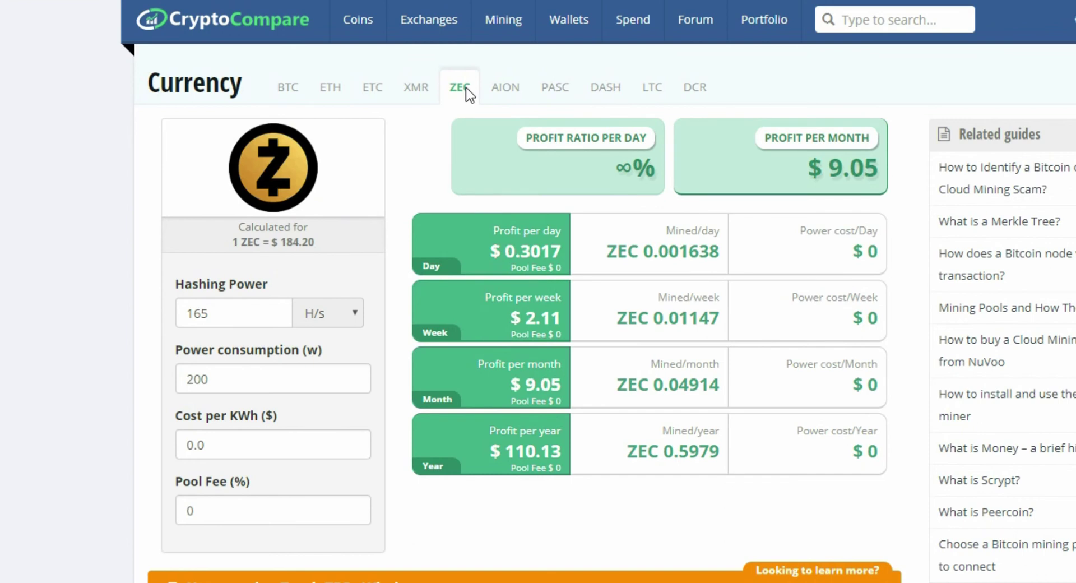
Examine the ZEC calculator's hashing power and electricity cost inputs and the profit per day, week, month and year.
drag(247, 312, 161, 315)
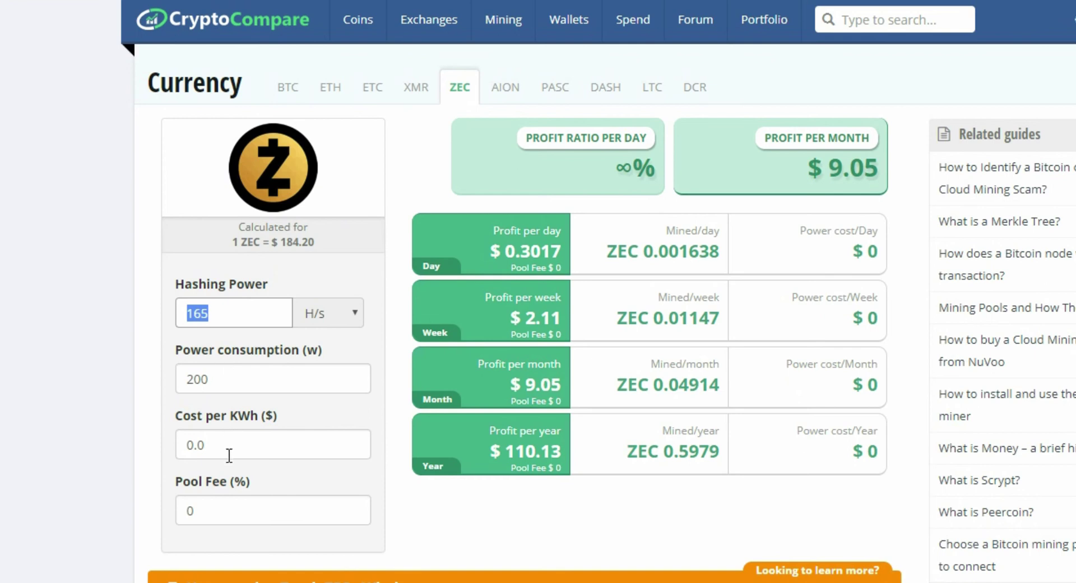
drag(205, 445, 196, 445)
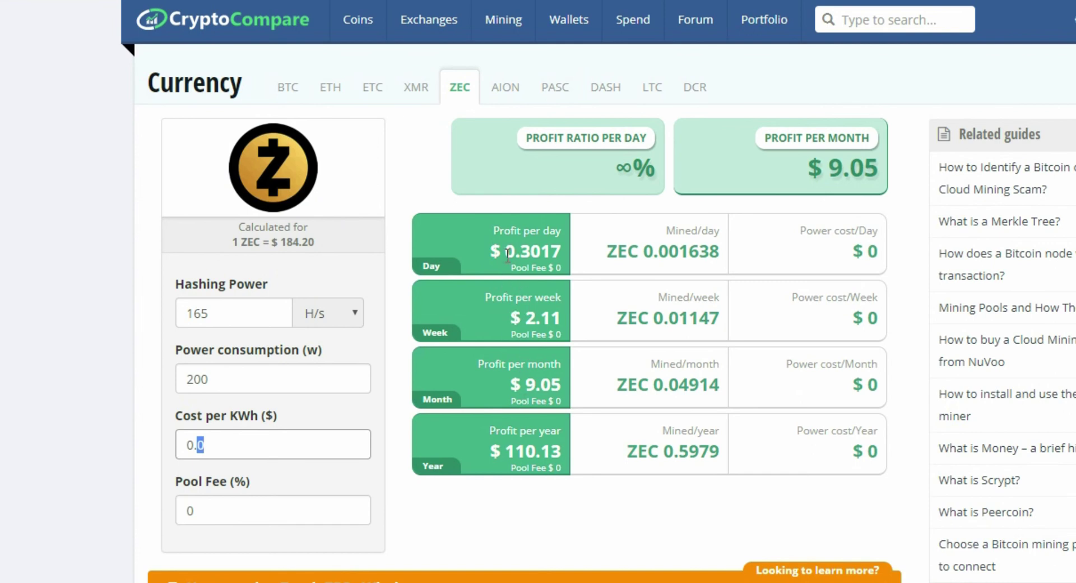
drag(520, 251, 539, 250)
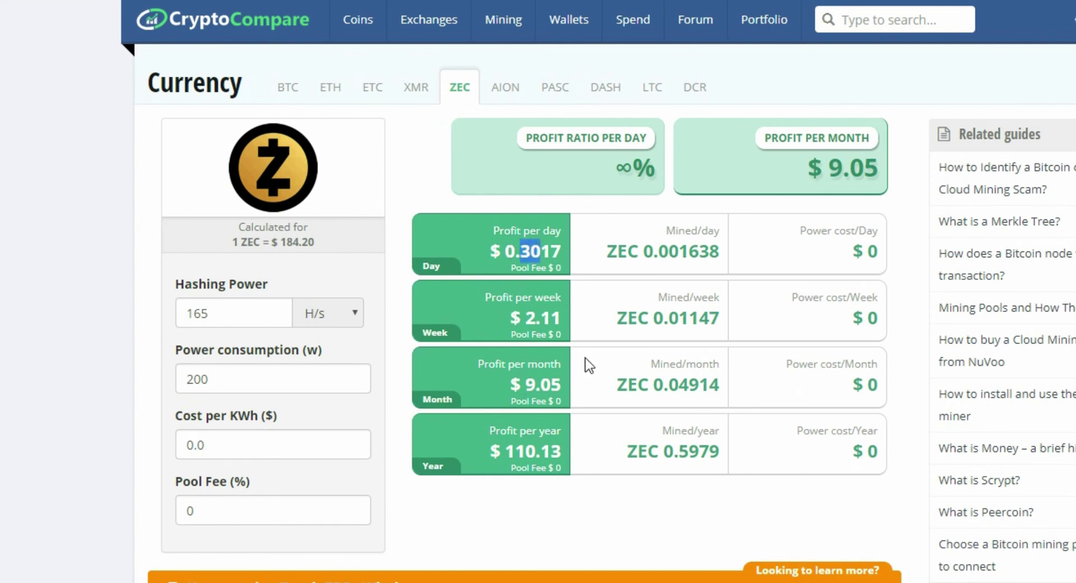
drag(525, 318, 539, 318)
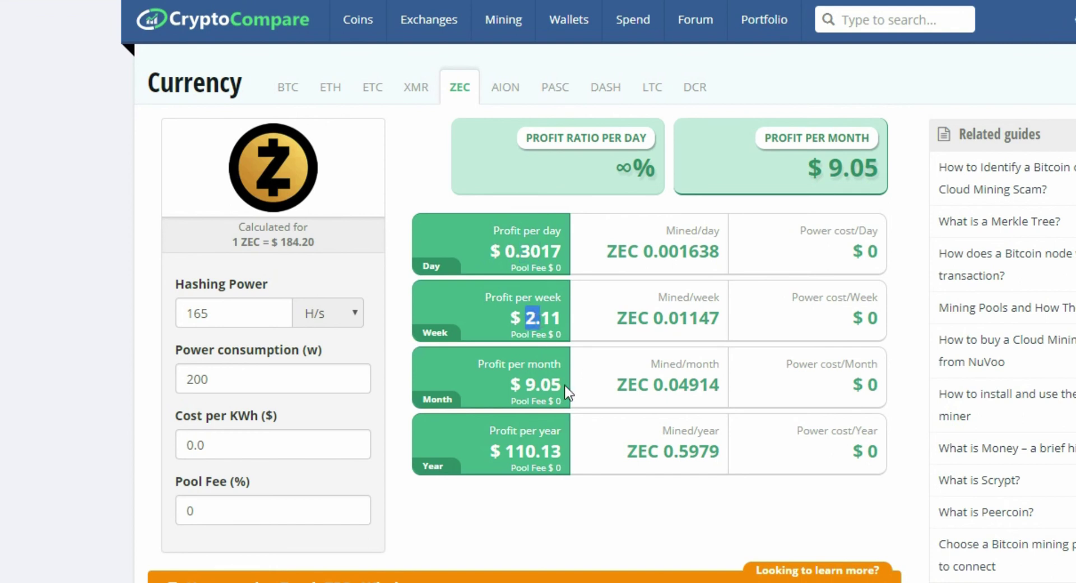
drag(535, 384, 525, 384)
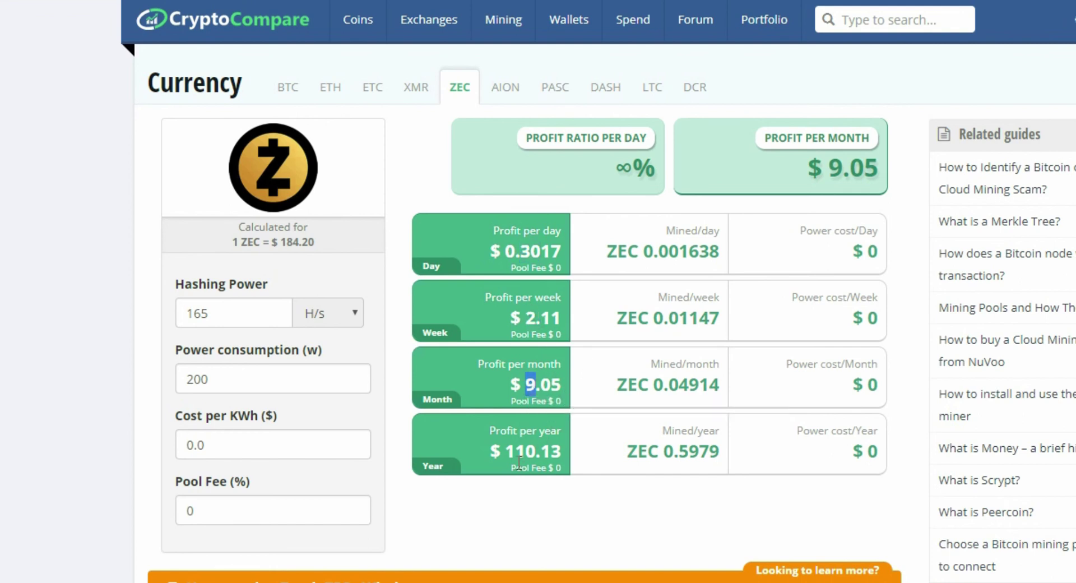
drag(505, 451, 539, 455)
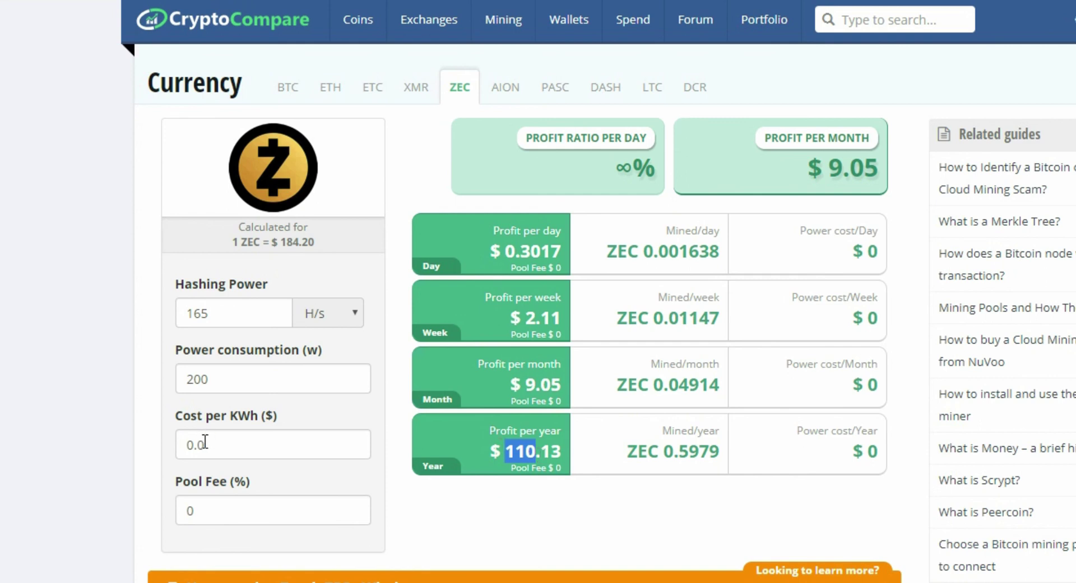
Set the ZEC calculator's electricity cost per KWh to $0.12.
drag(204, 444, 197, 445)
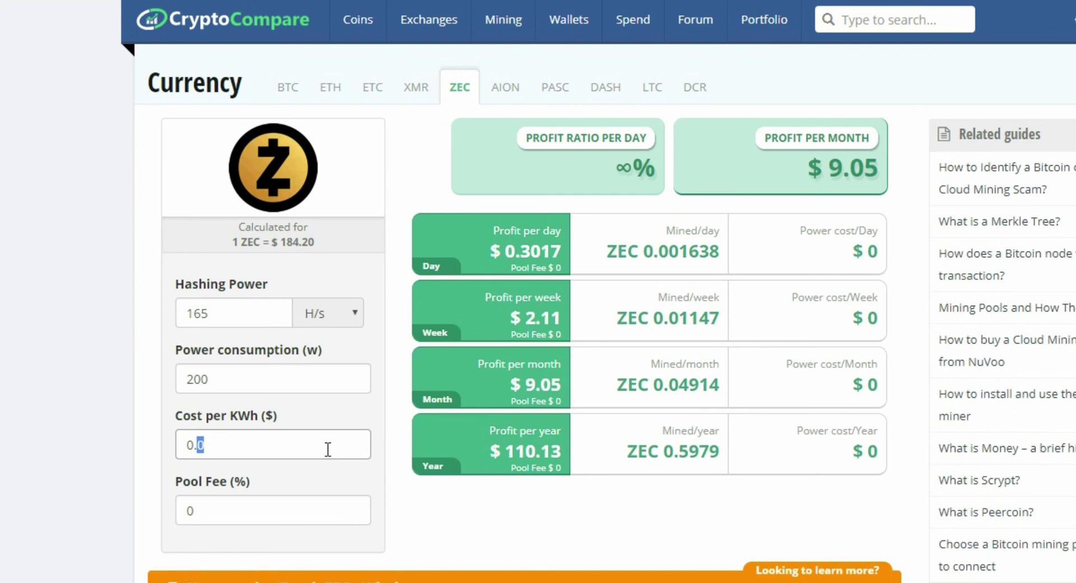
text(12)
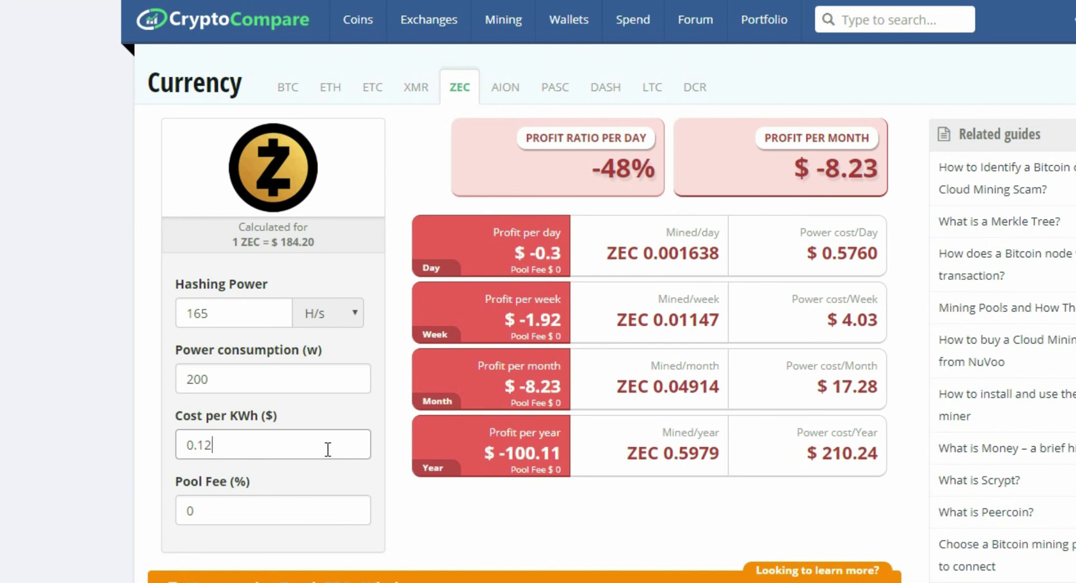
drag(226, 447, 198, 445)
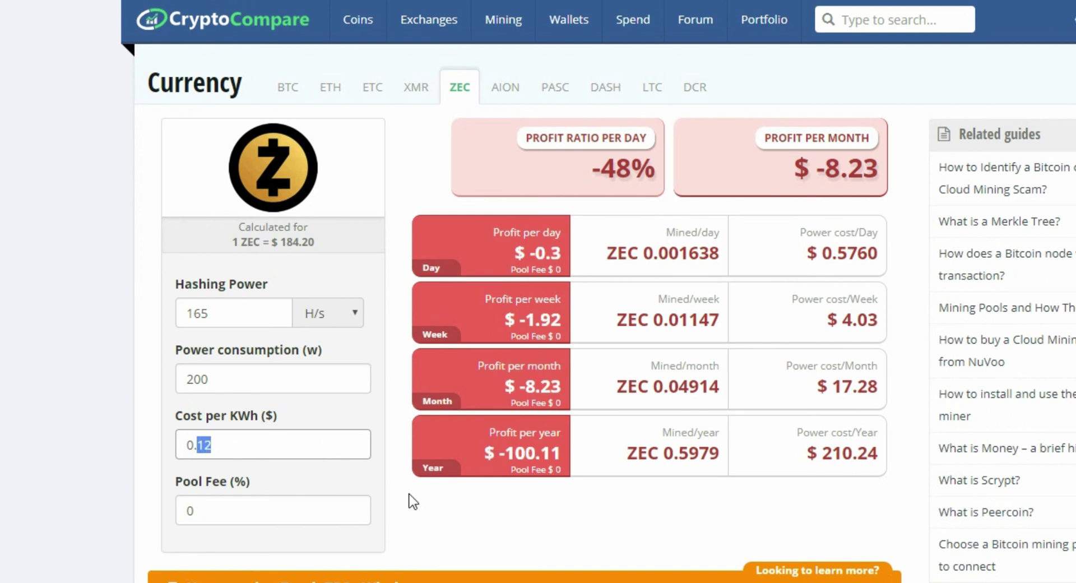